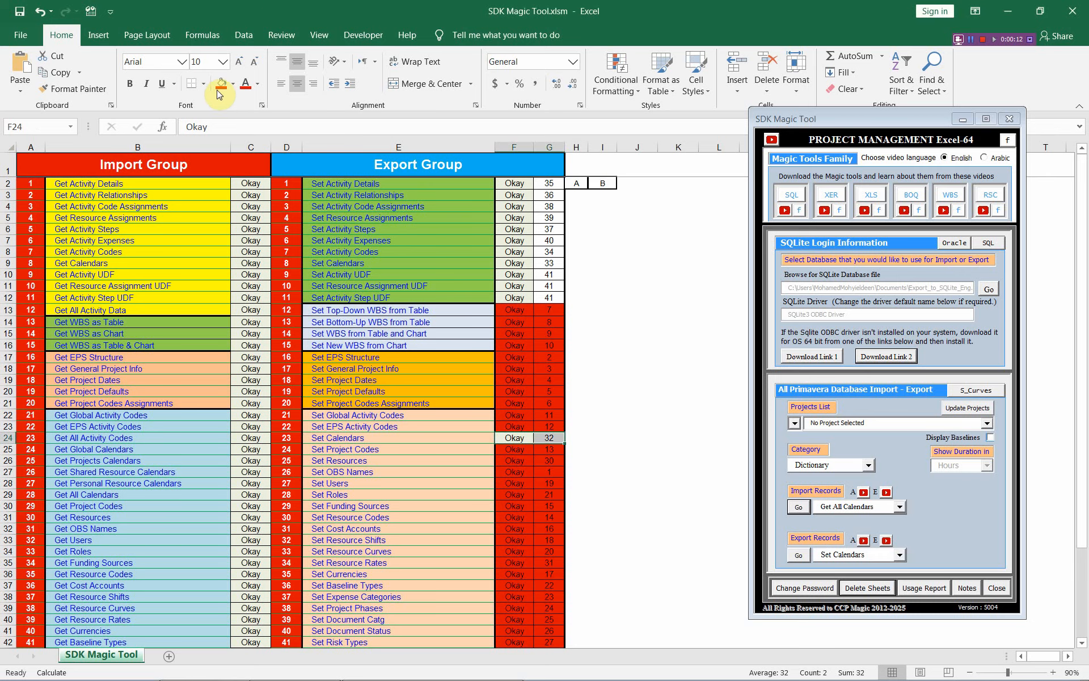
Fill cells F24:G24 in the Set Calendars row with red
click(220, 84)
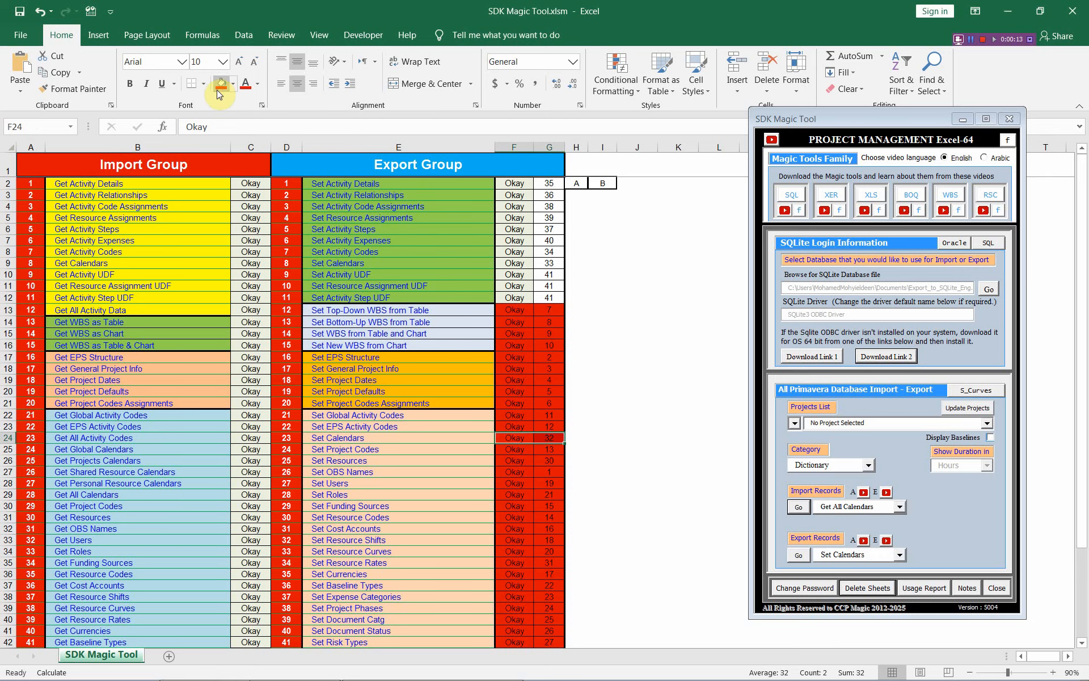
click(513, 438)
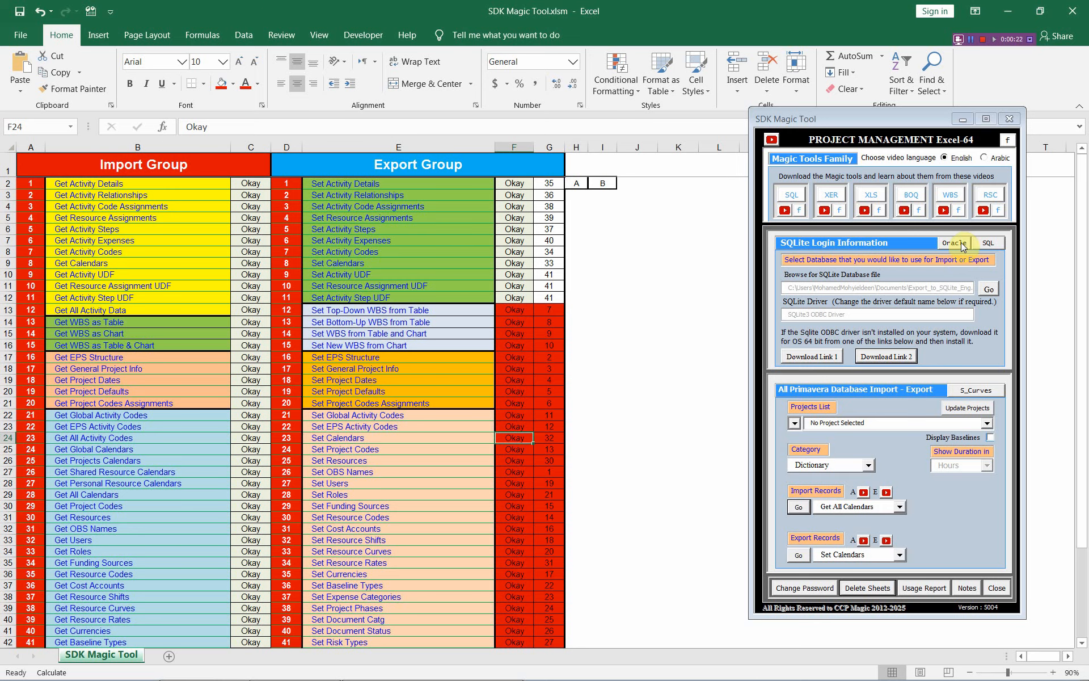
Import records with Get All Calendars from the Dictionary category and widen the Calendar Name column to fit the names
click(867, 465)
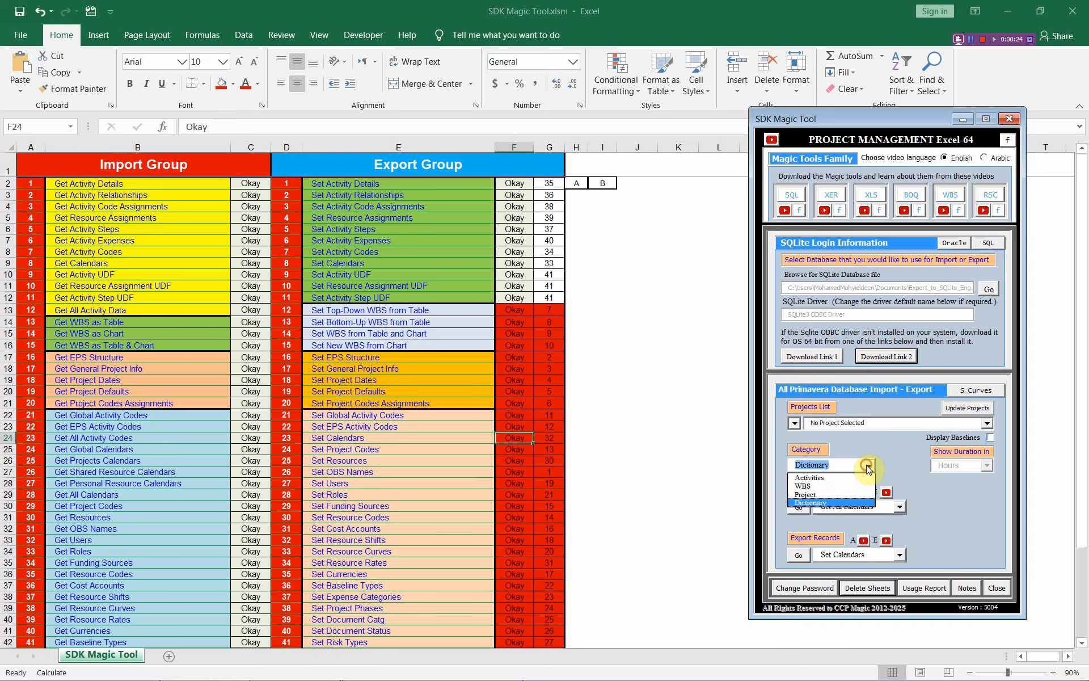
click(863, 504)
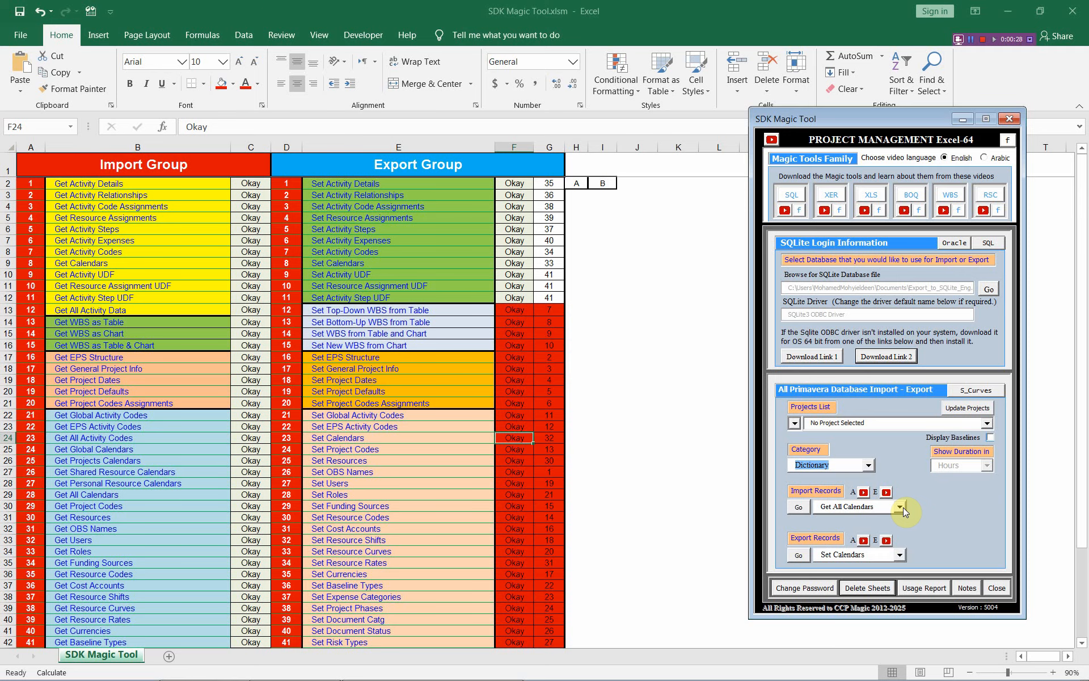
click(903, 508)
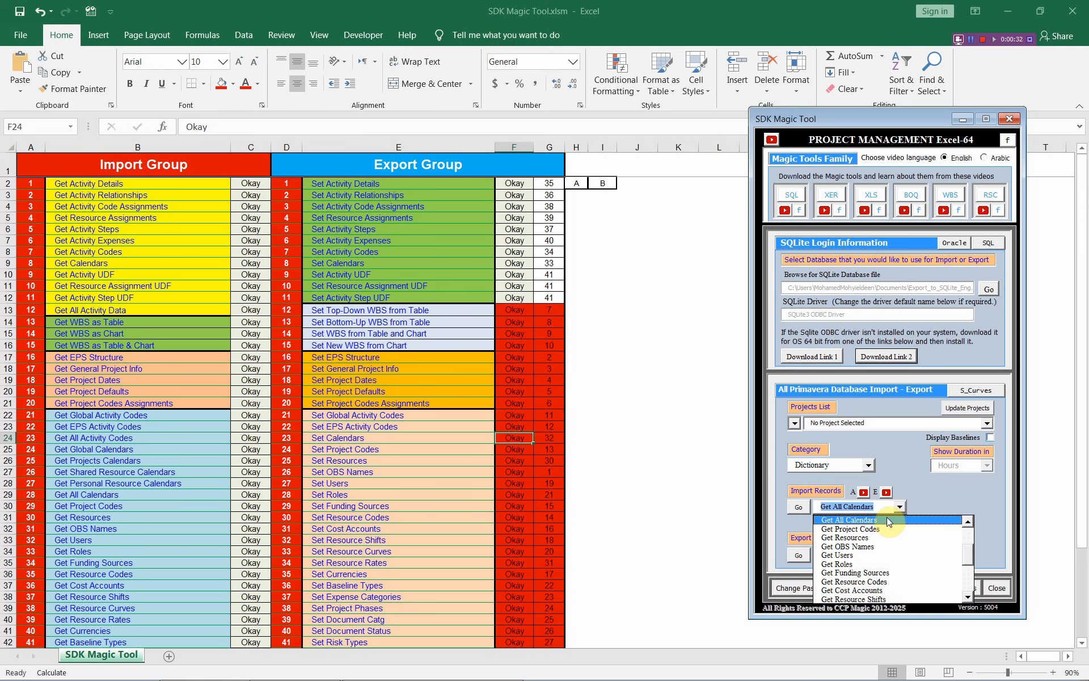
click(887, 518)
click(808, 508)
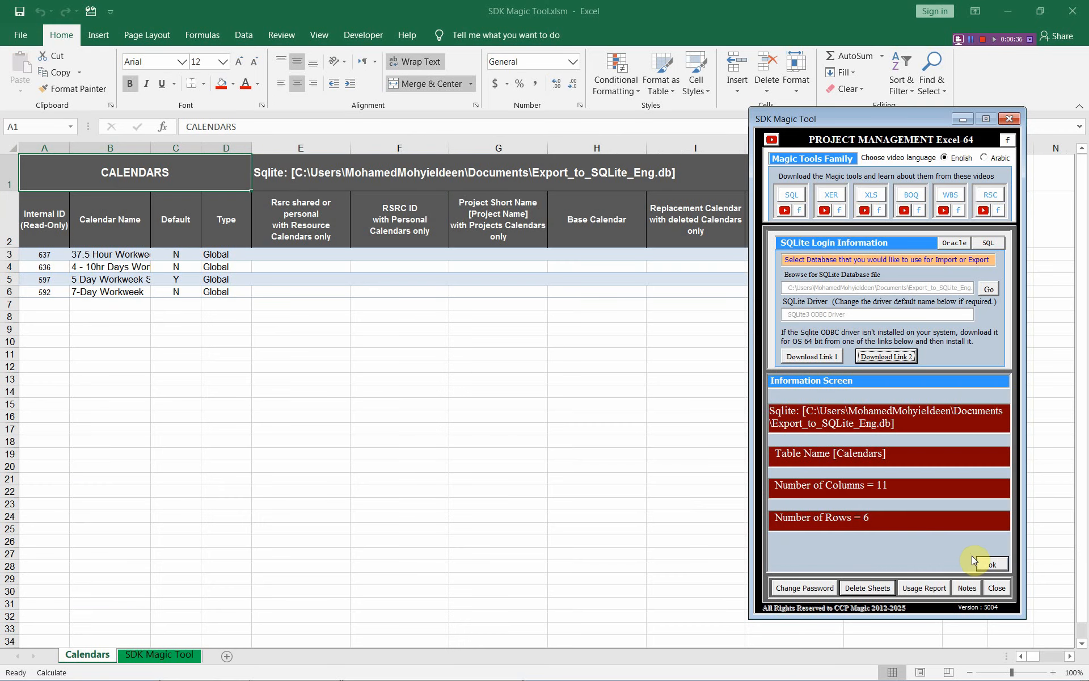
click(978, 561)
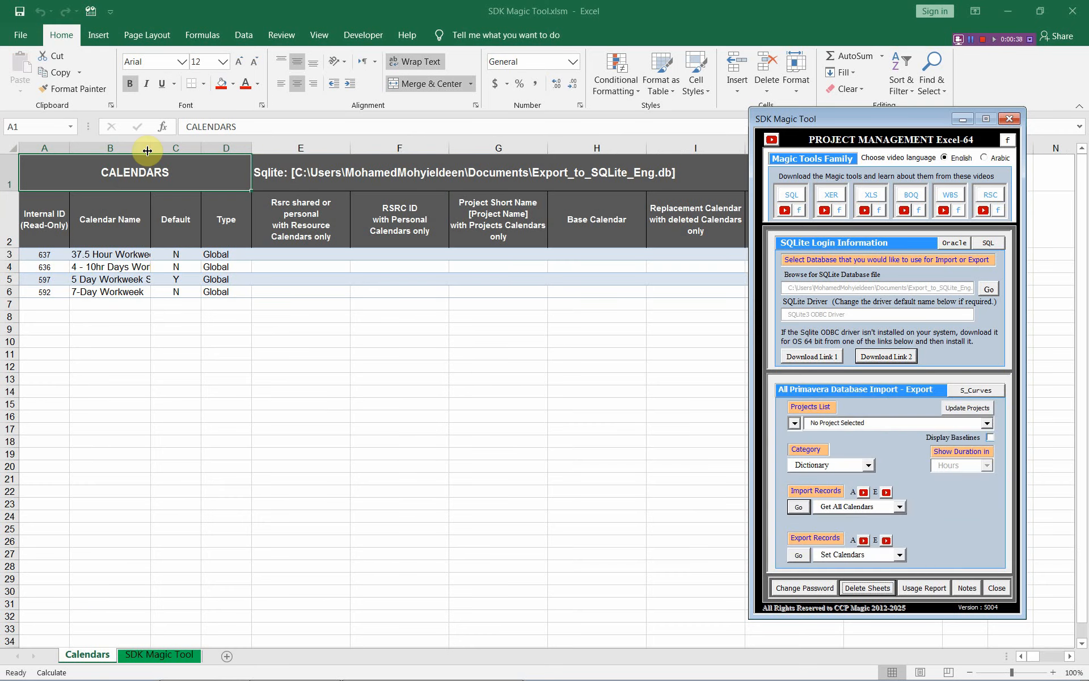
drag(148, 151, 219, 149)
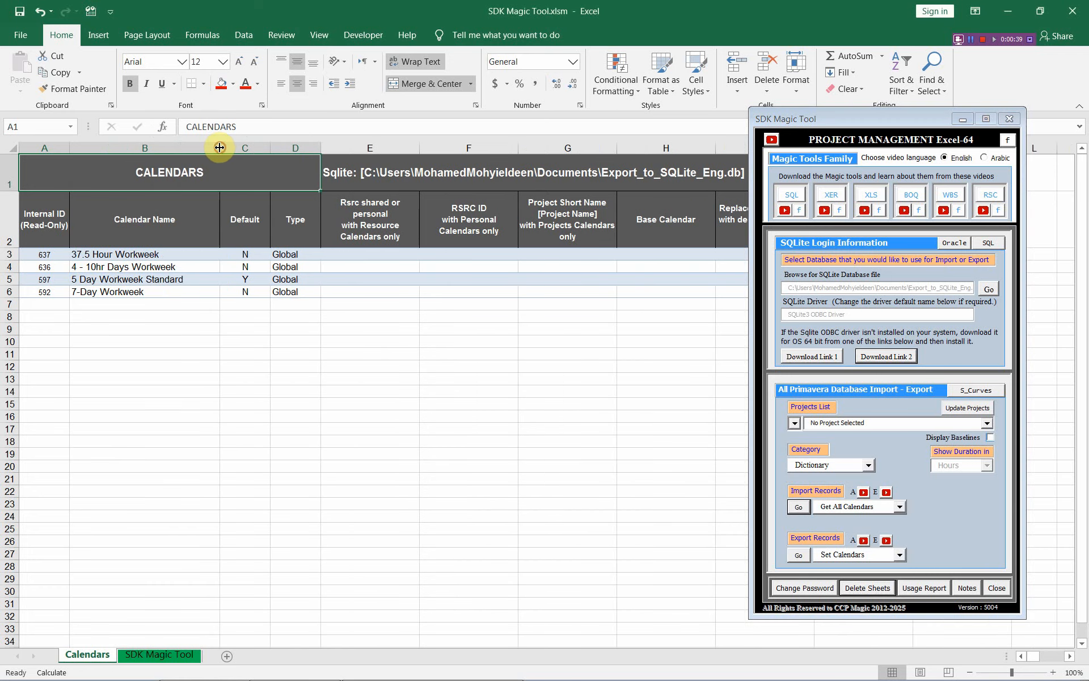
click(170, 256)
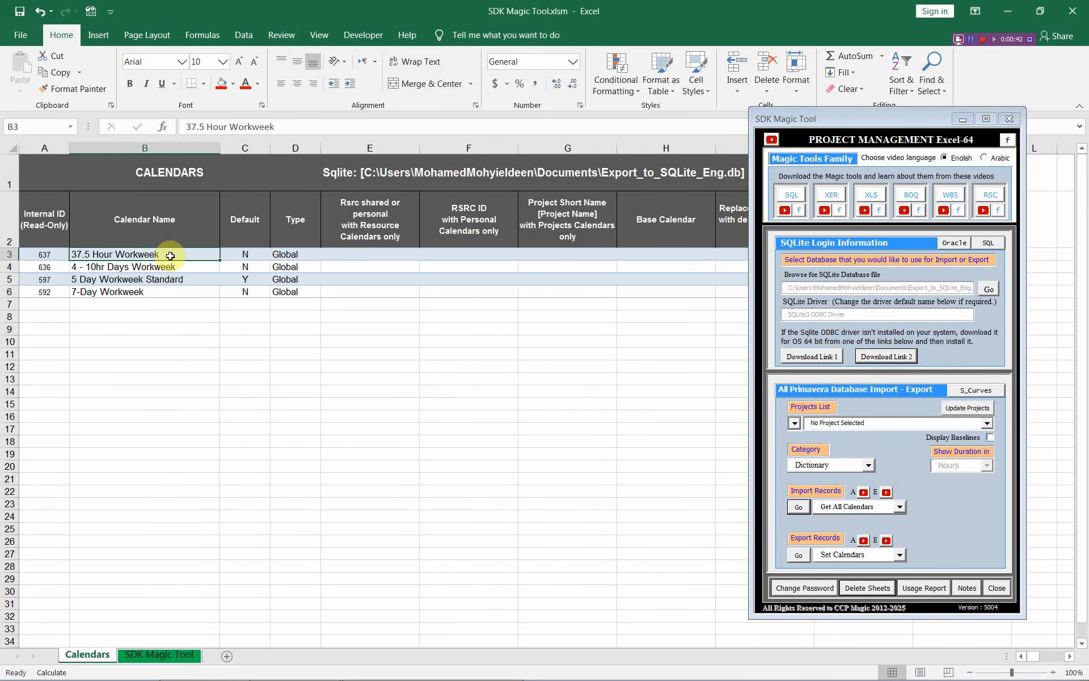
Switch to Primavera P6, review the enterprise's global calendars, and close the calendar list
key(alt+Tab)
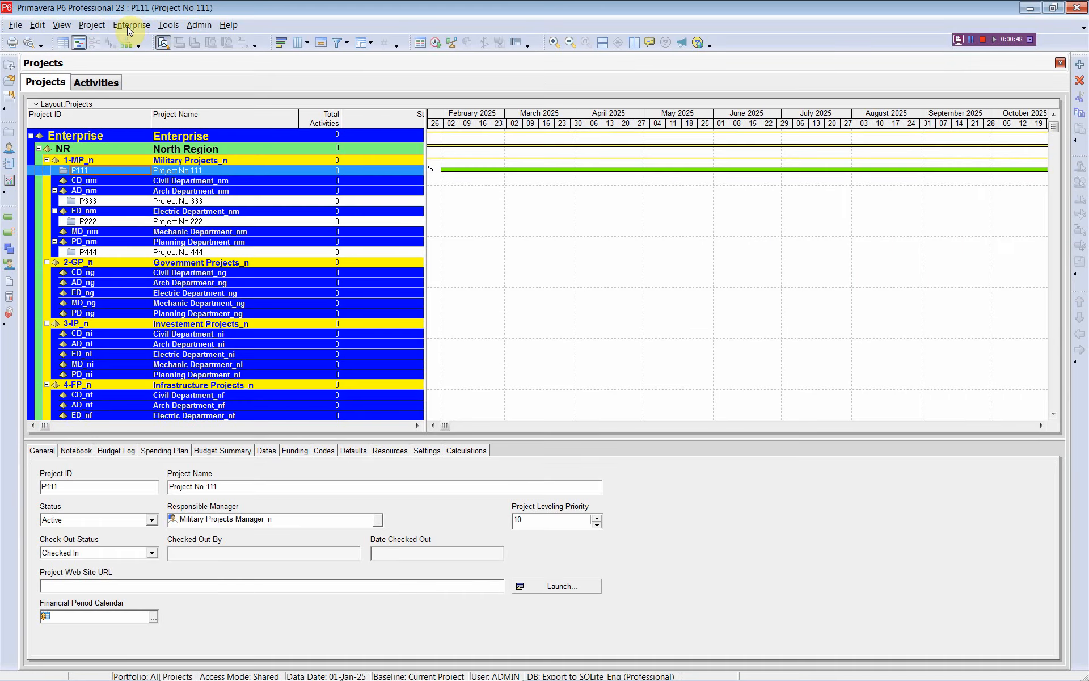
click(129, 26)
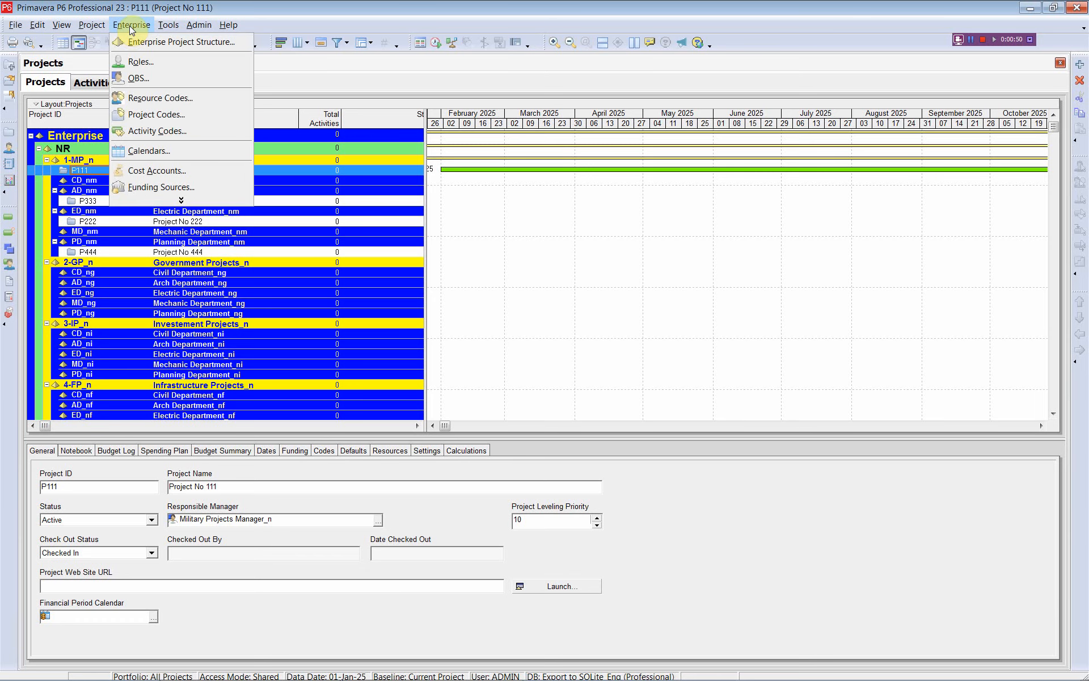
click(154, 150)
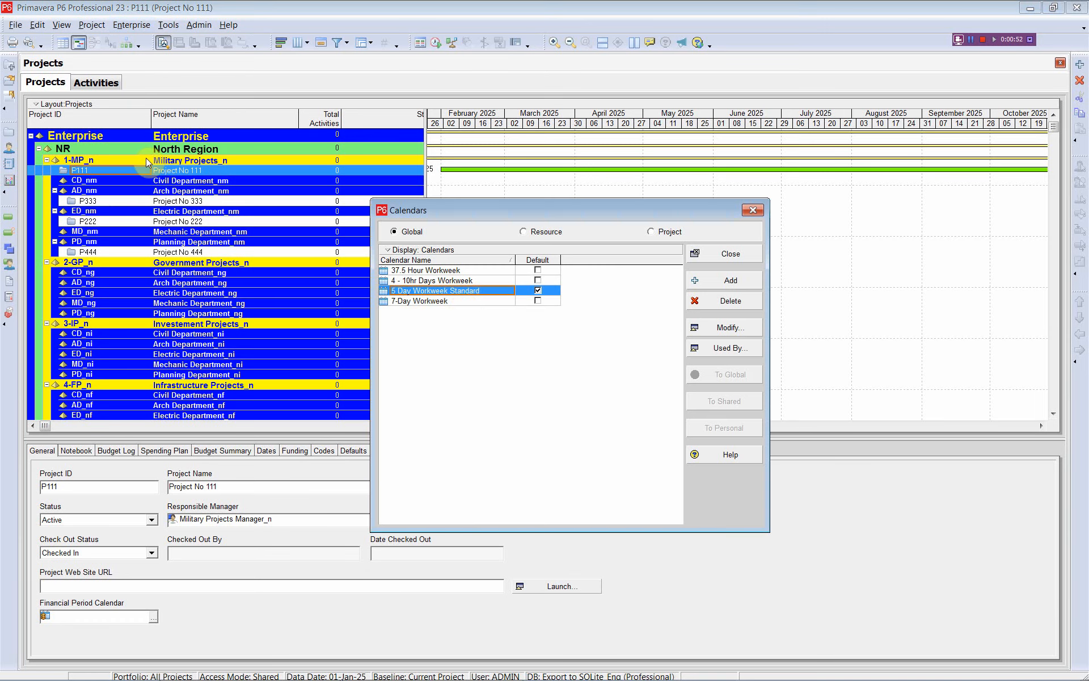
click(457, 280)
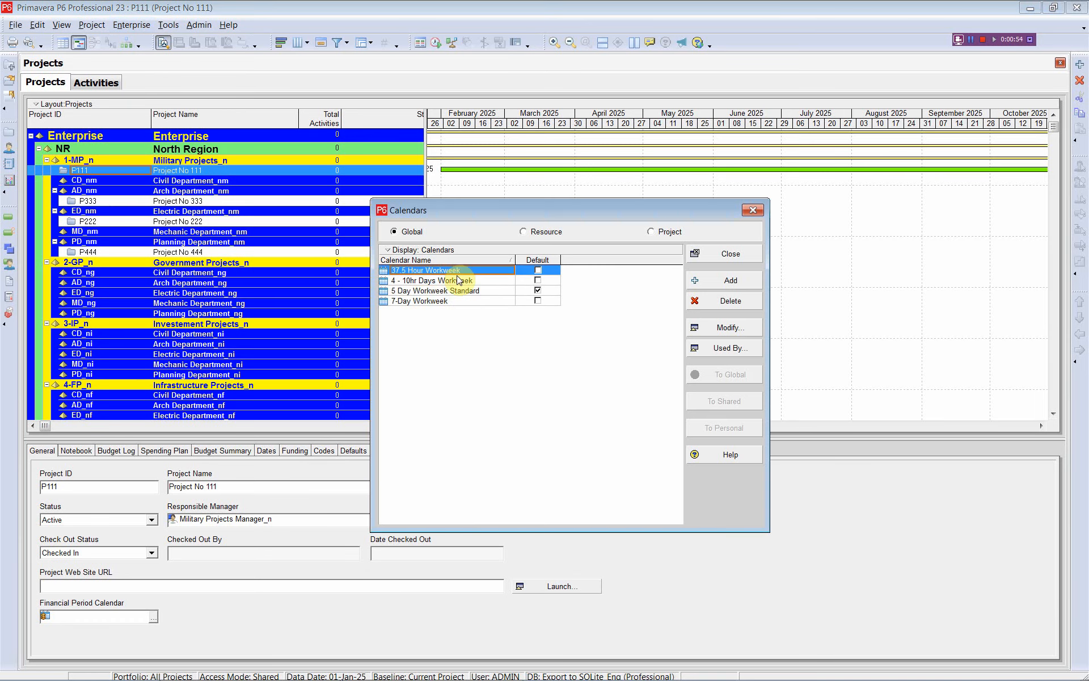
click(460, 291)
click(453, 301)
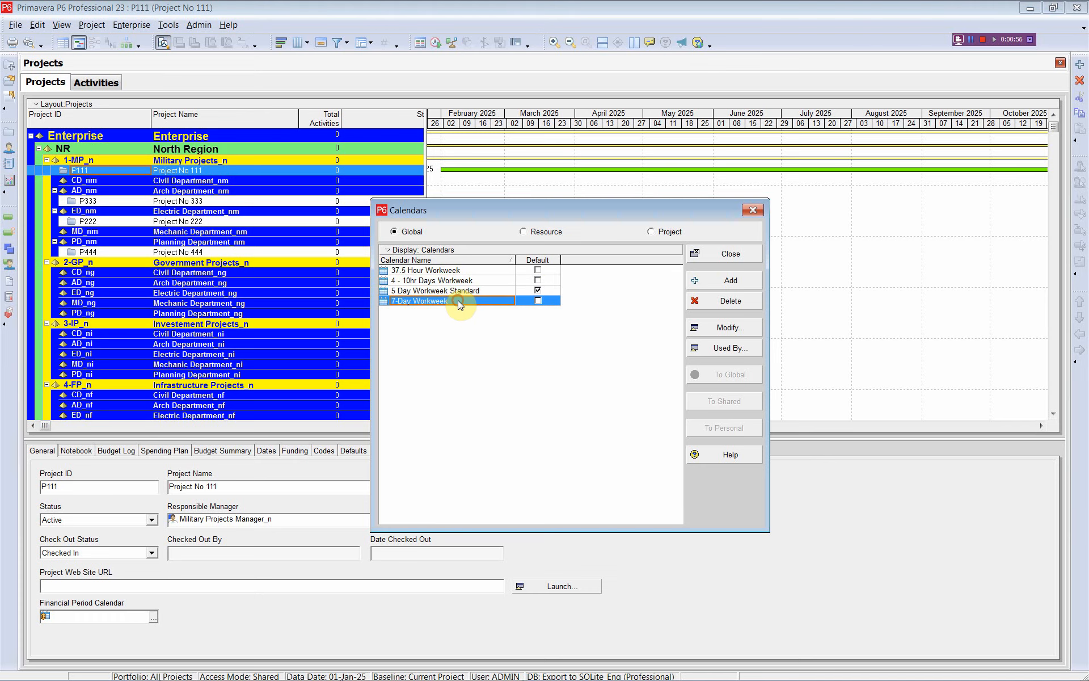
click(714, 255)
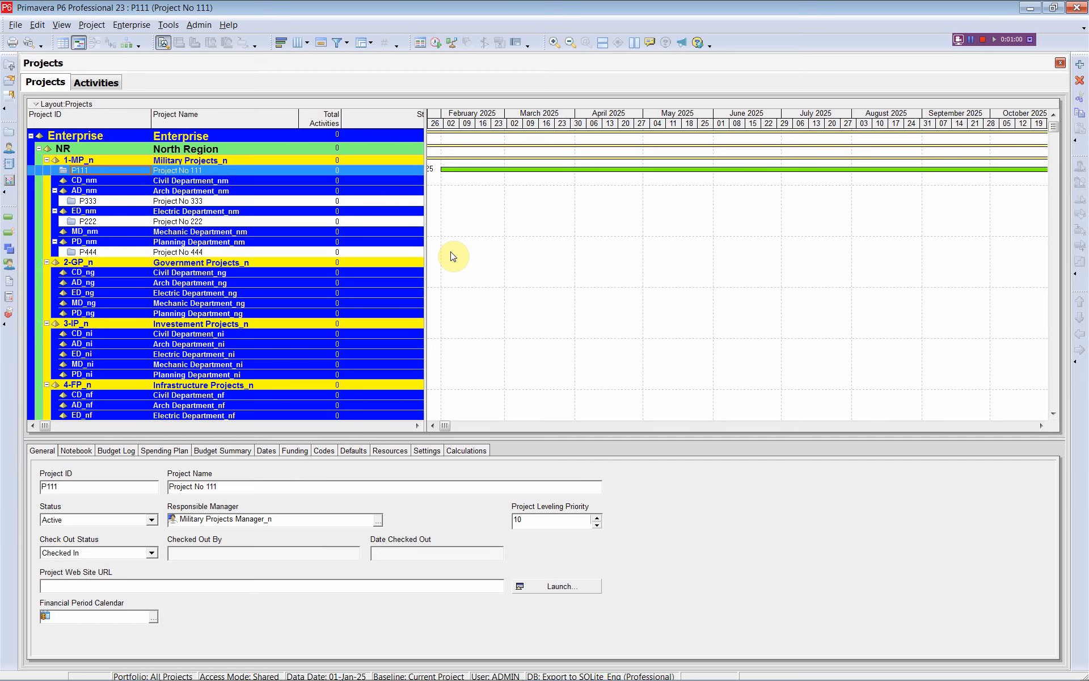
Switch back to Excel and enter My Global Calendar as a new calendar name in cell B7
key(alt+Tab)
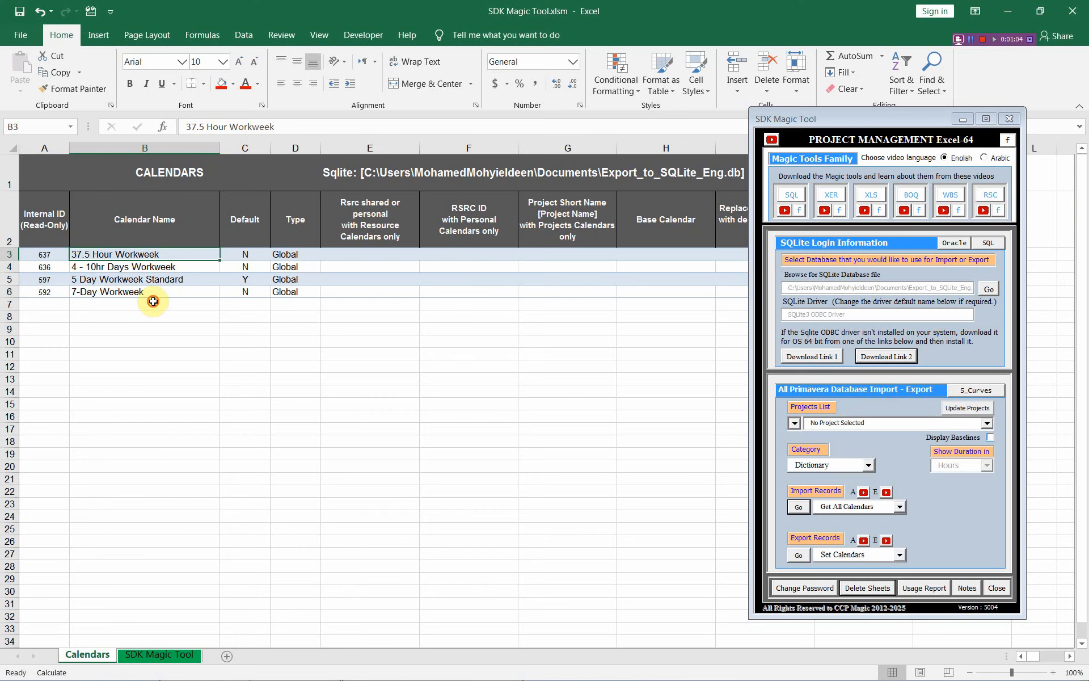
click(153, 302)
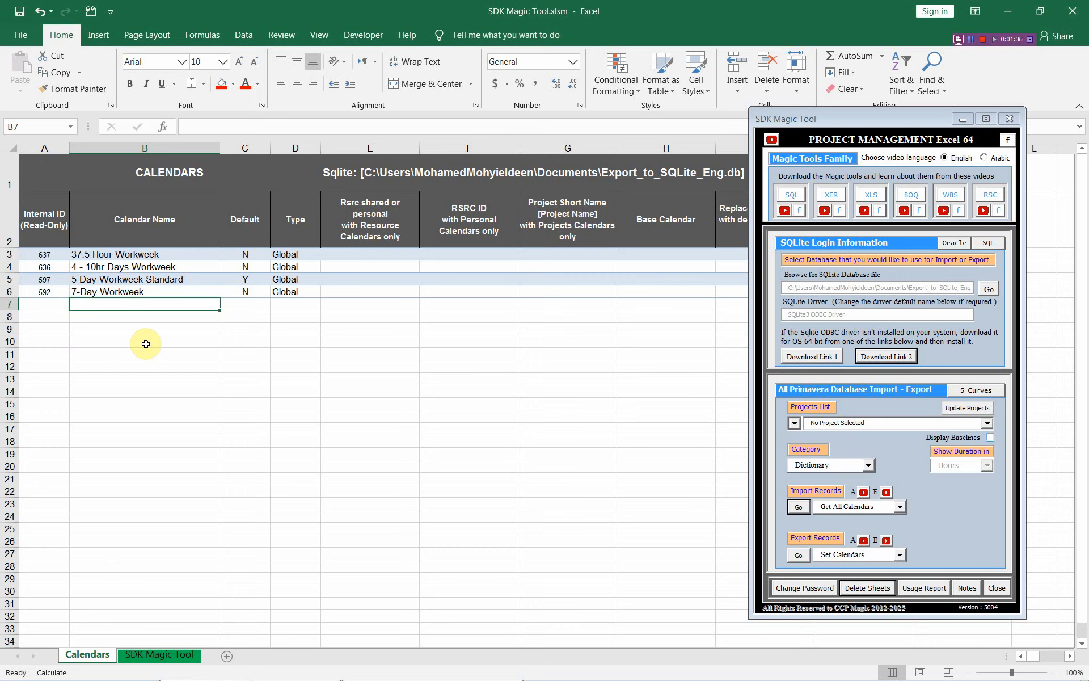
text(M)
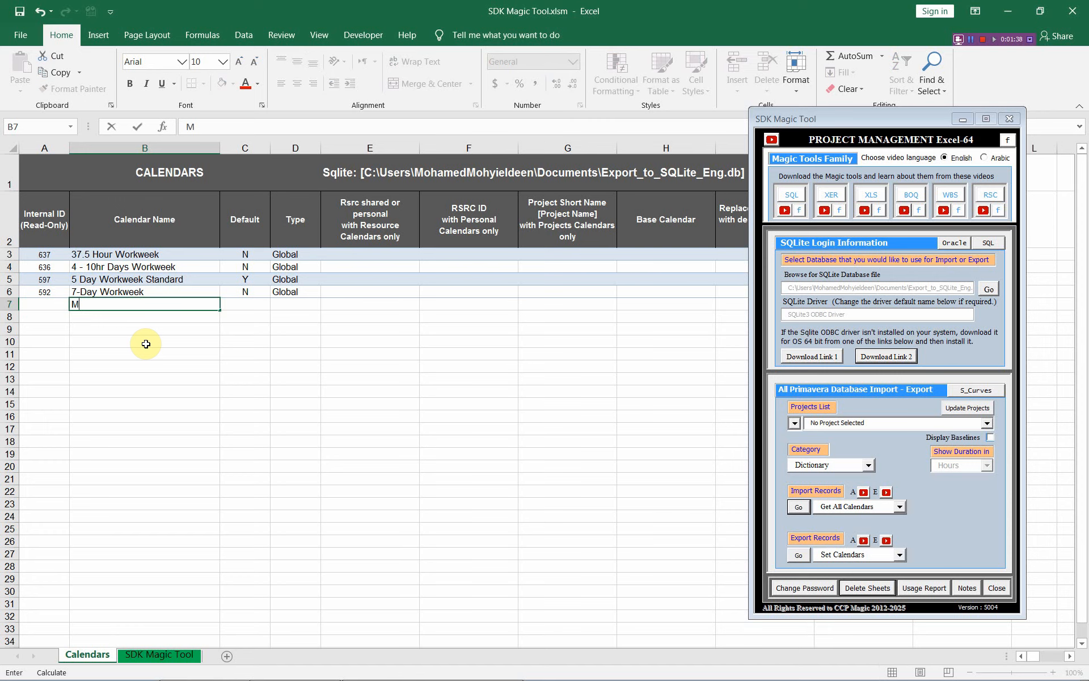
text(y Global Calendar)
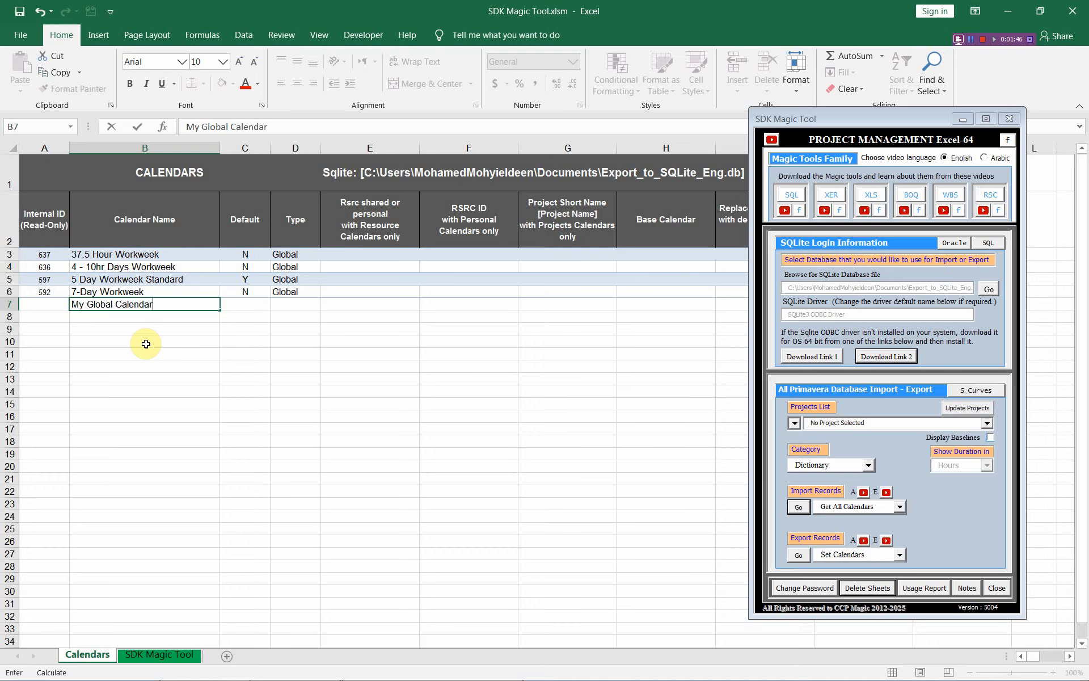
Enter My Project Calendar as the calendar name in cell B8, correcting the spelling
click(140, 320)
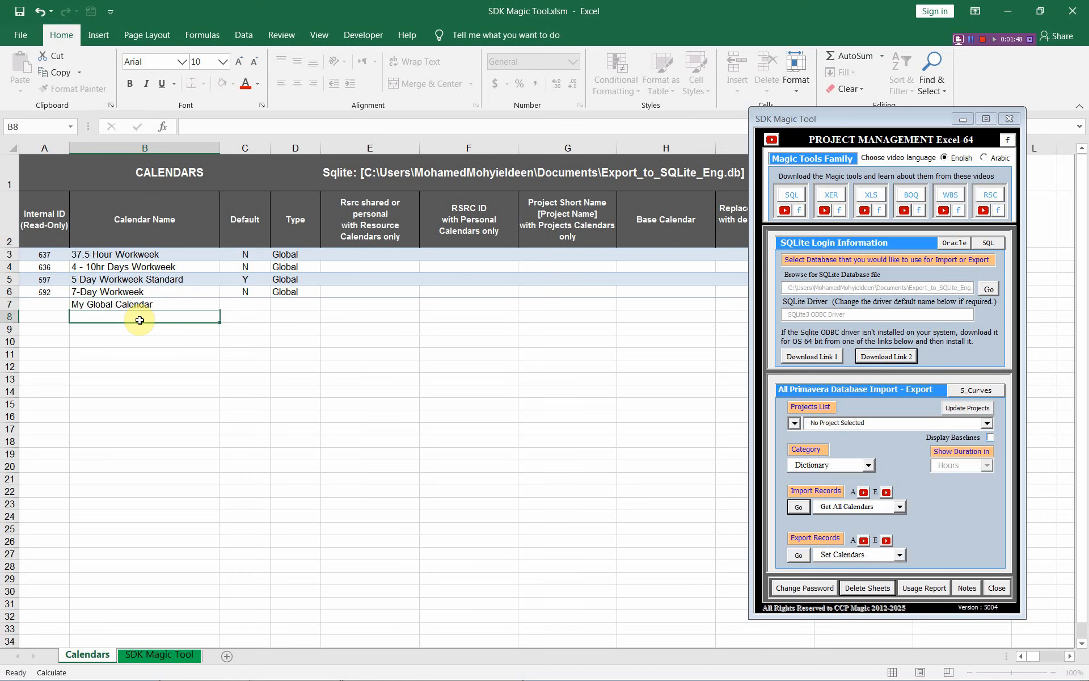
text(My P)
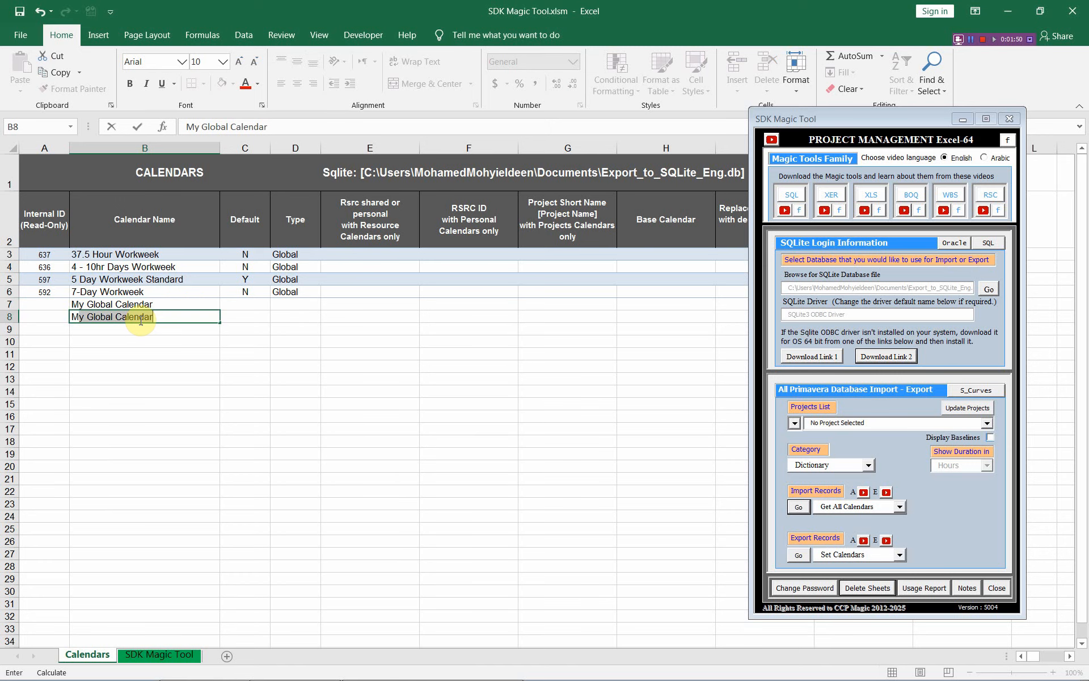
text(roj)
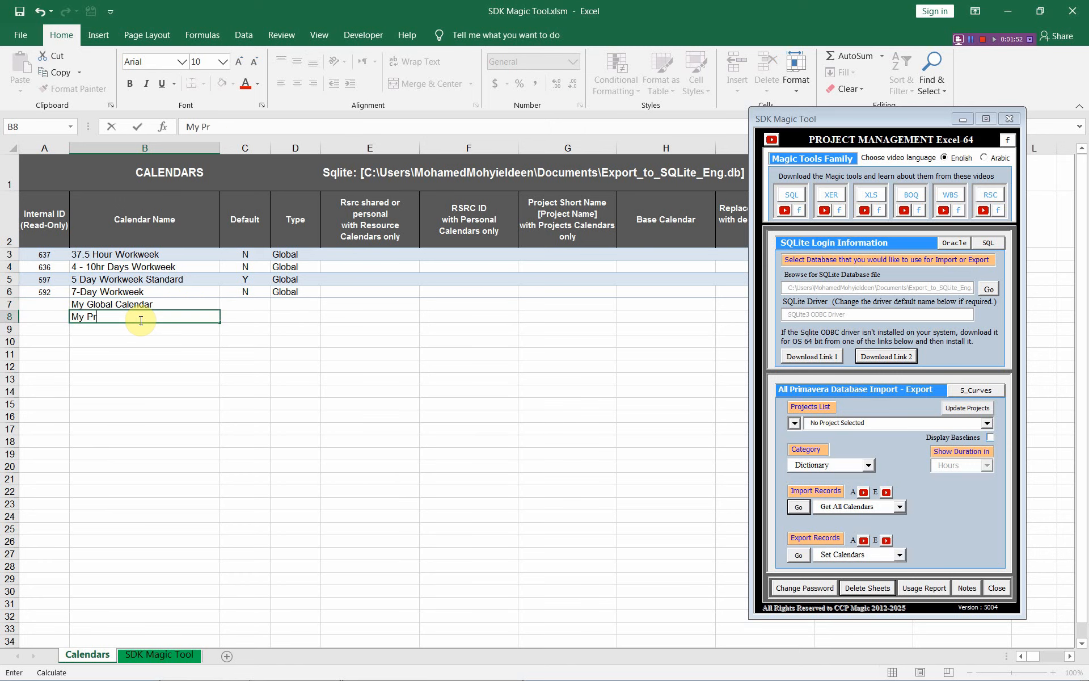
text(ect Calenad)
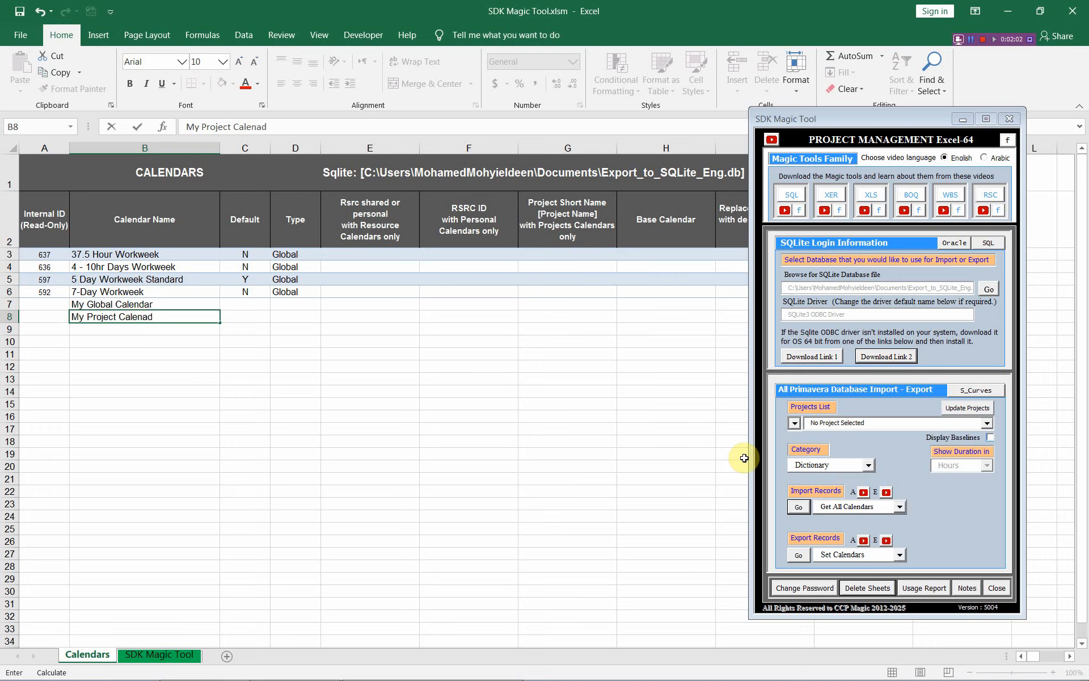
text(ar)
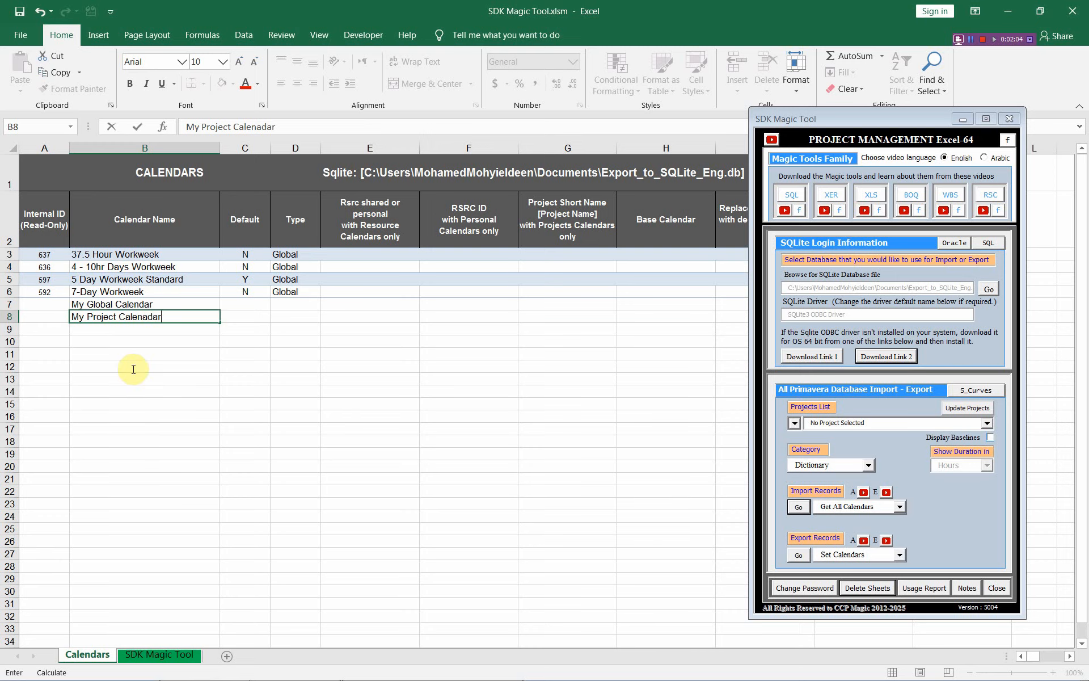
click(146, 318)
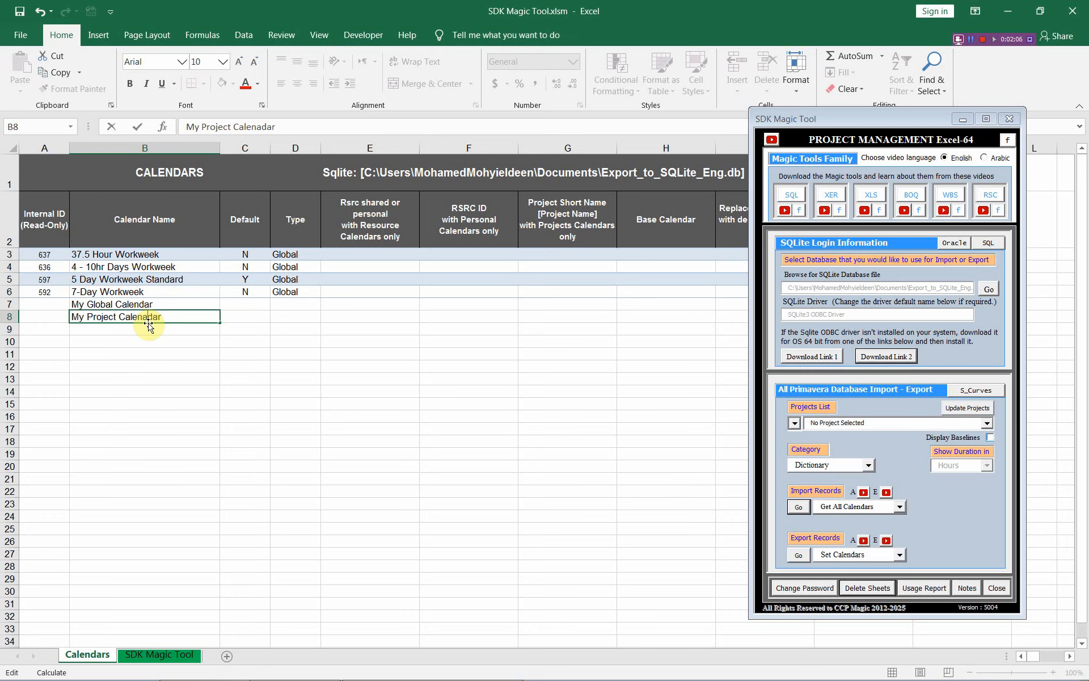
key(BackSpace)
key(Return)
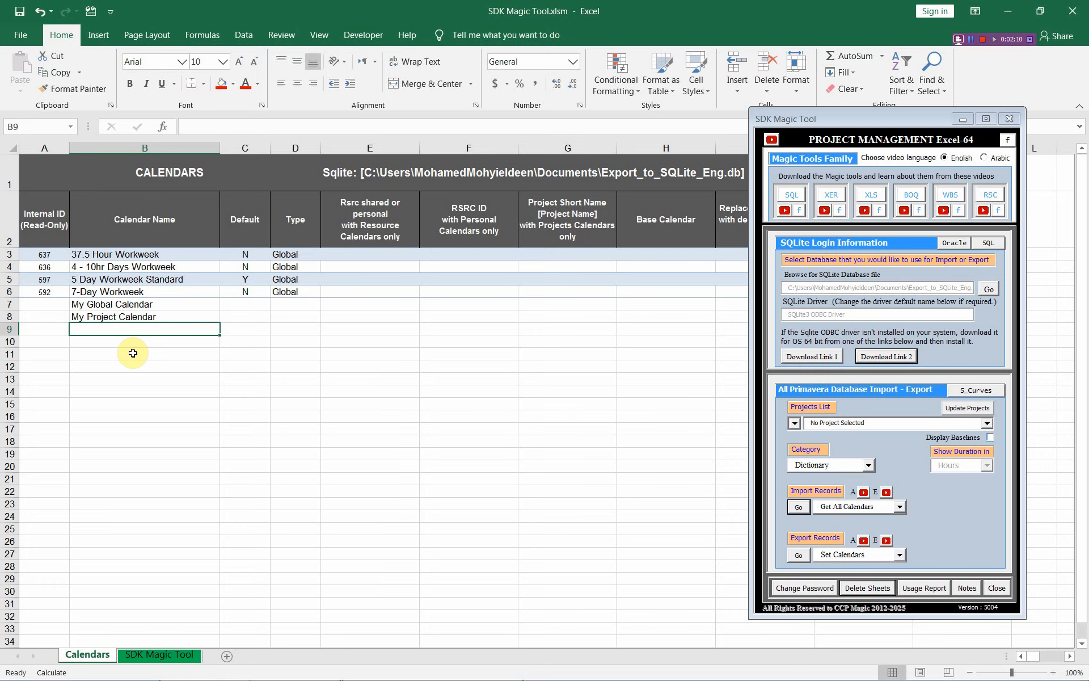
Add two more calendar names, R Shared in cell B9 and R Personal in cell B10
text(R)
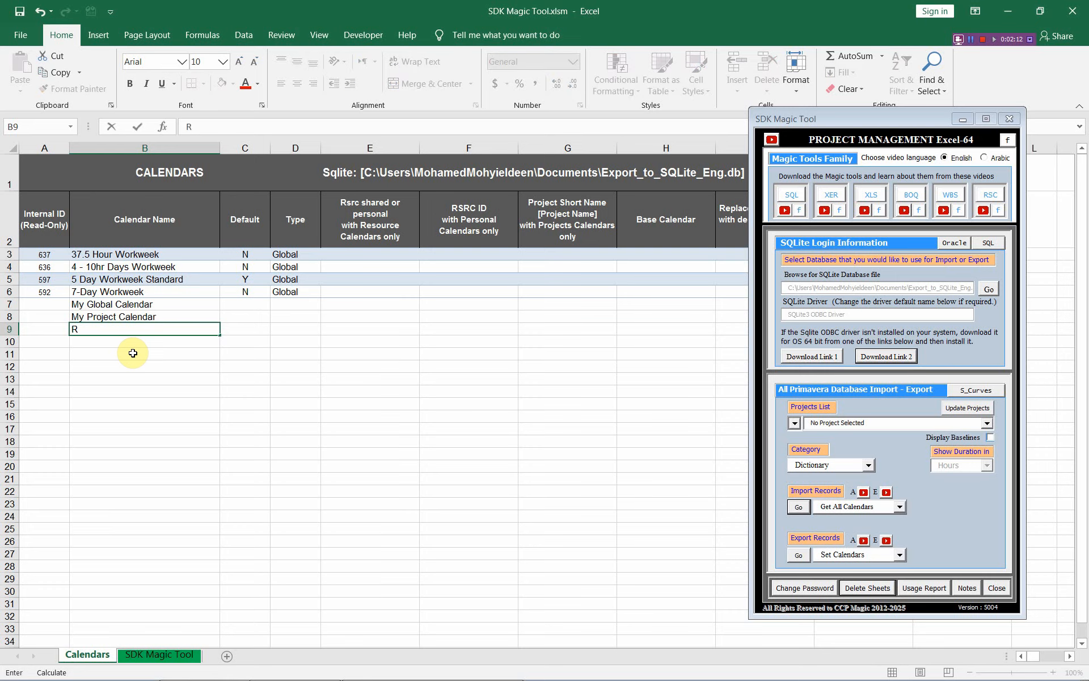
text( Shared)
key(Return)
text(R)
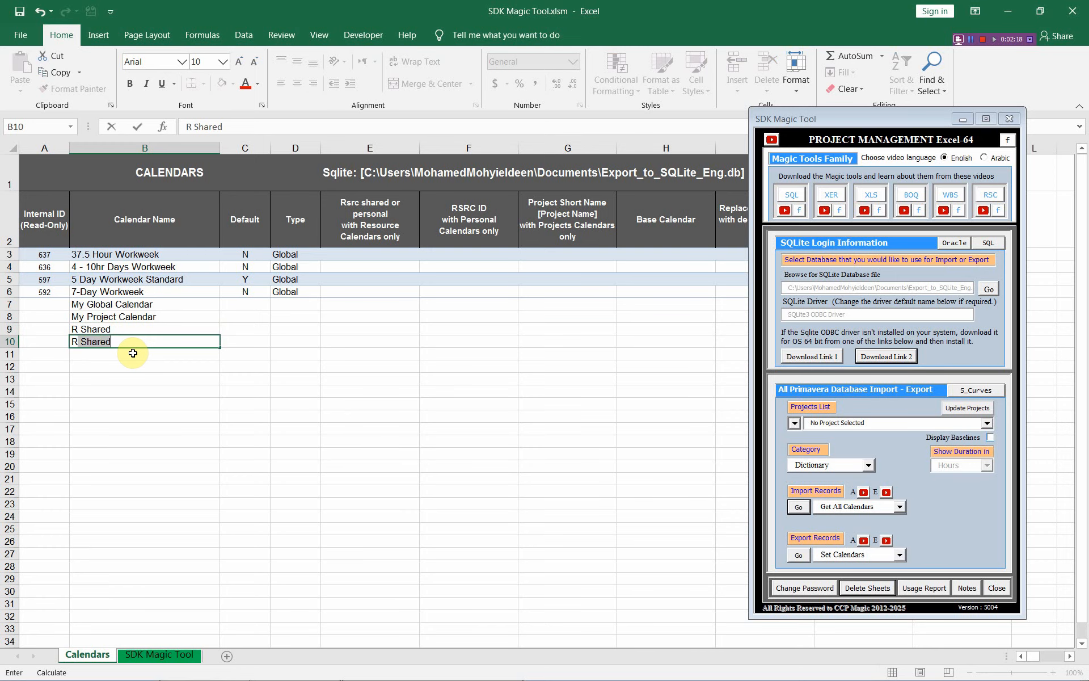
text( Personal)
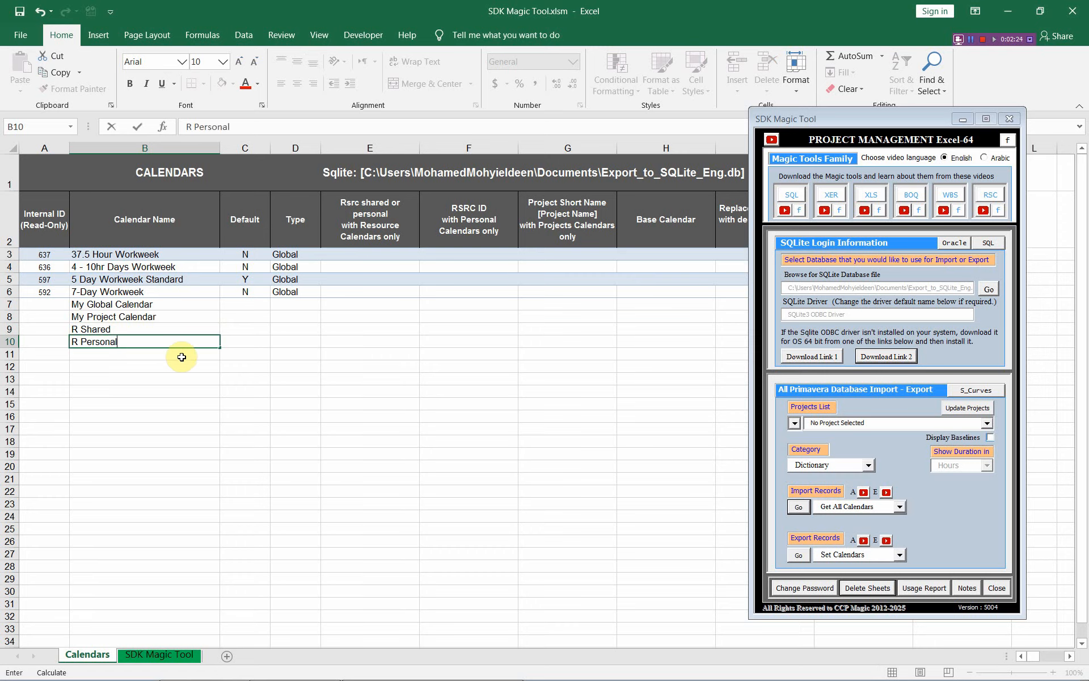
key(Return)
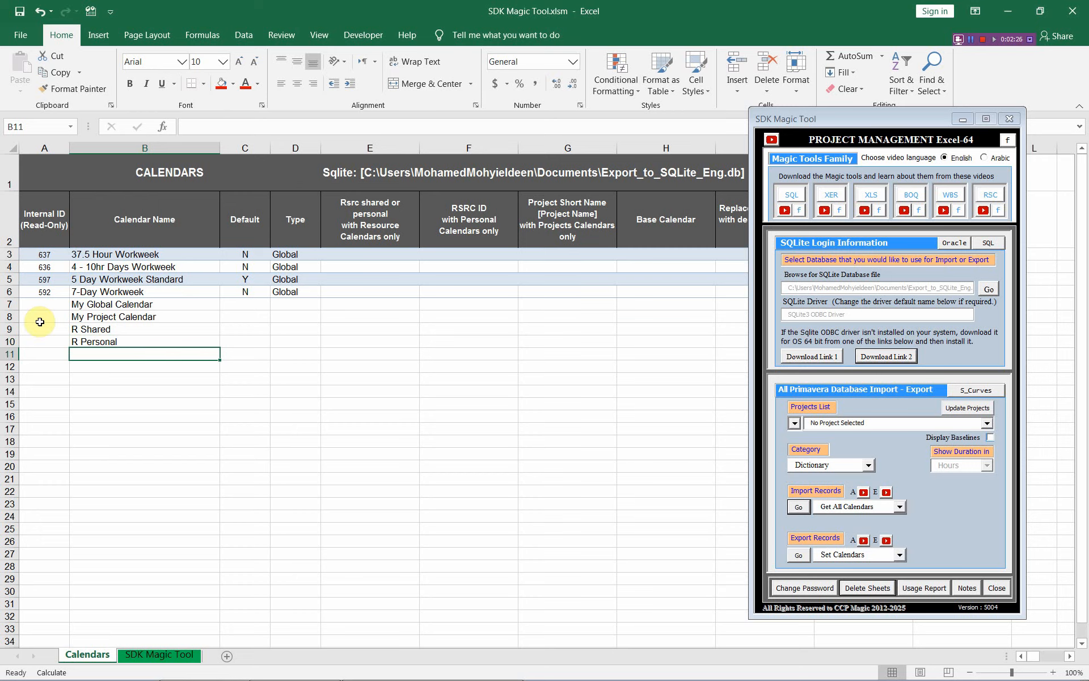
click(44, 302)
drag(44, 303, 44, 343)
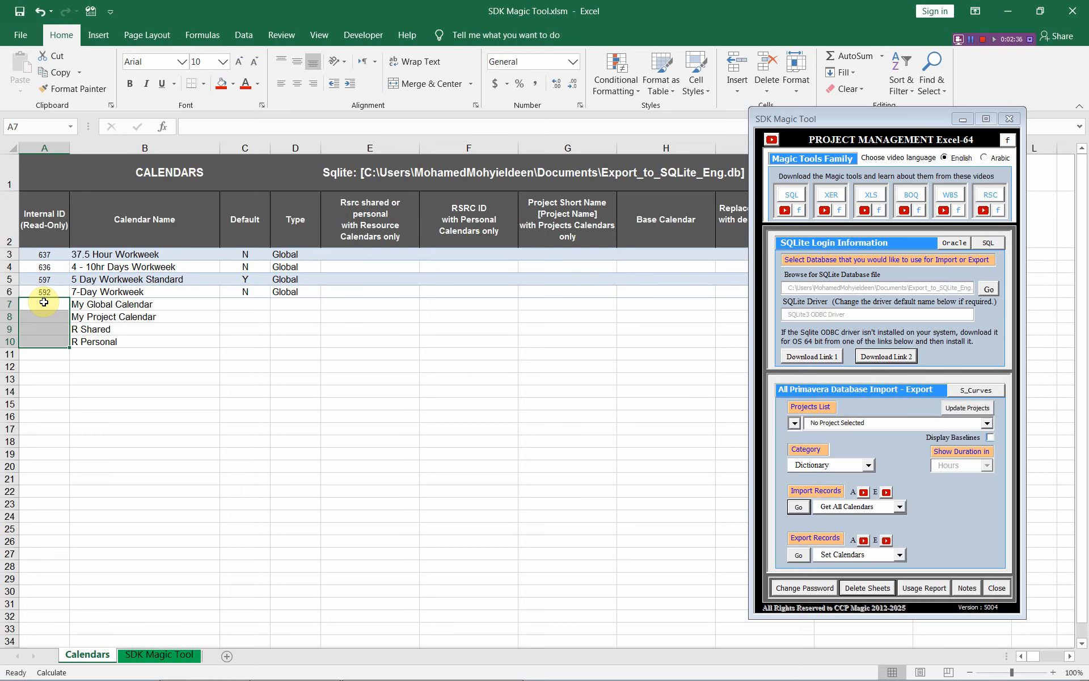
drag(44, 302, 43, 340)
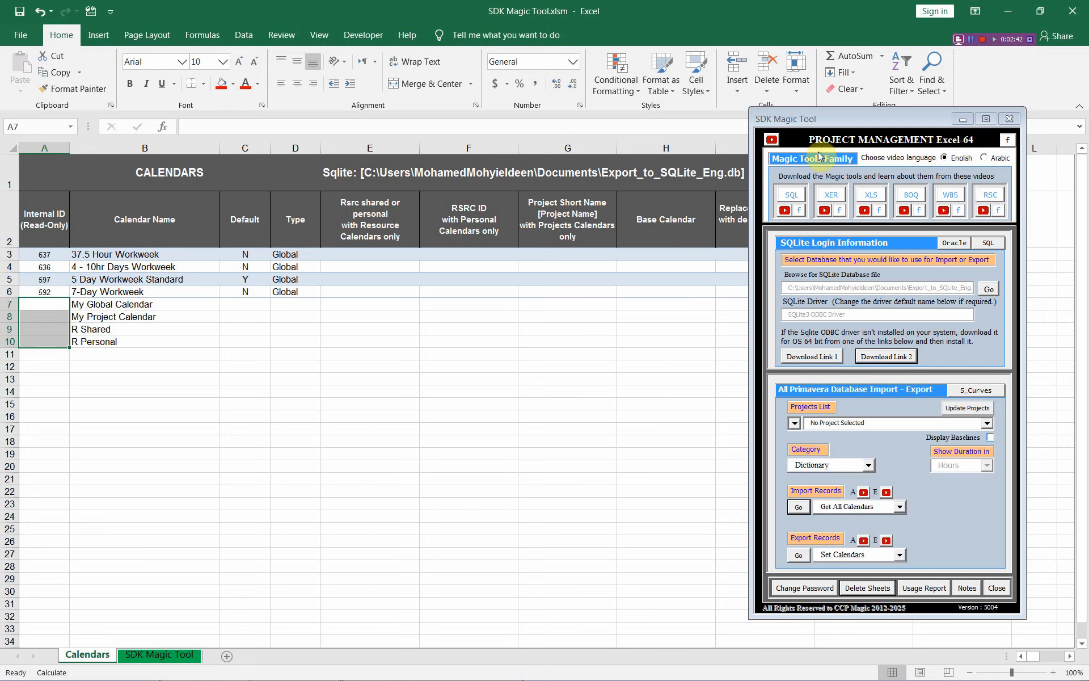
Set the calendar to copy from to 5 Day Workweek Standard for My Global Calendar and My Project Calendar
click(971, 118)
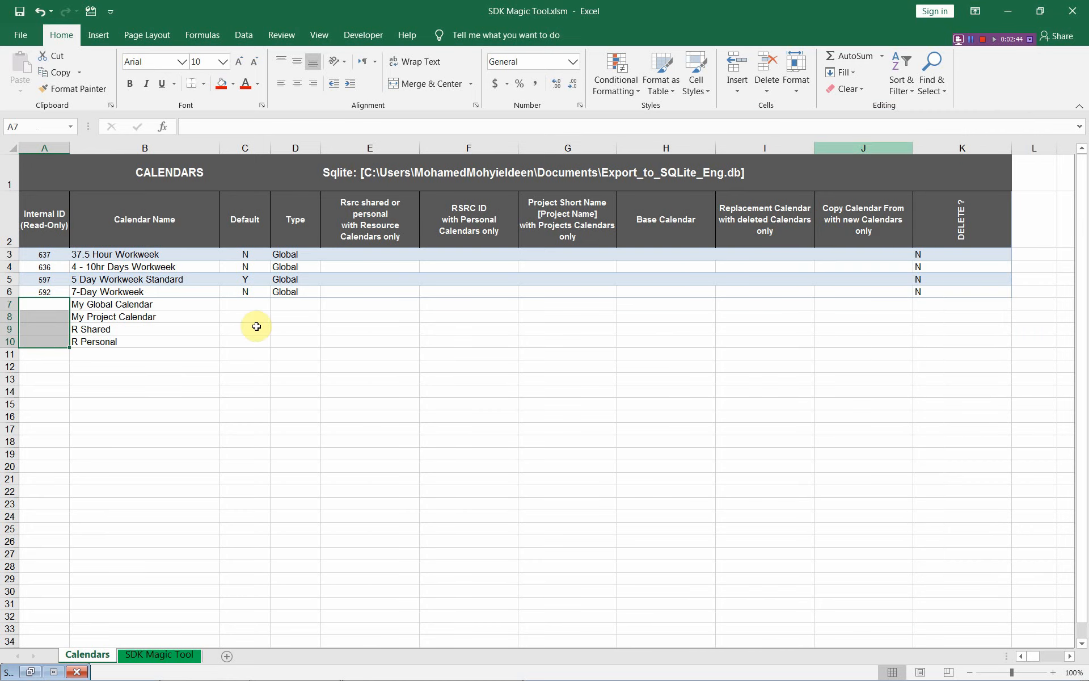
drag(167, 300, 168, 338)
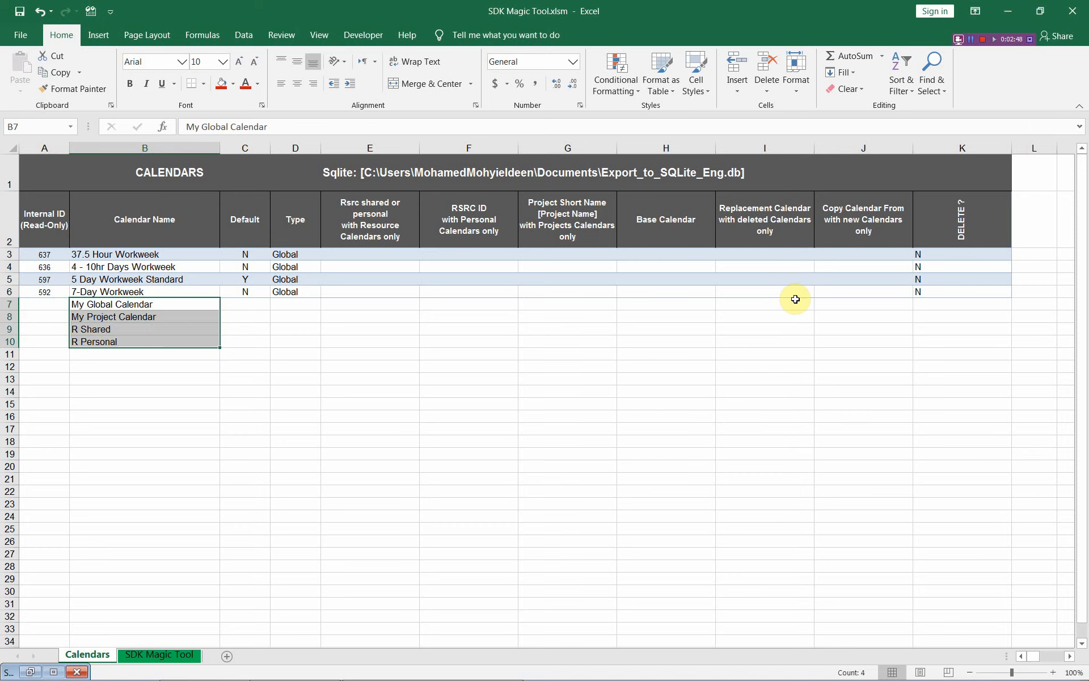
click(854, 301)
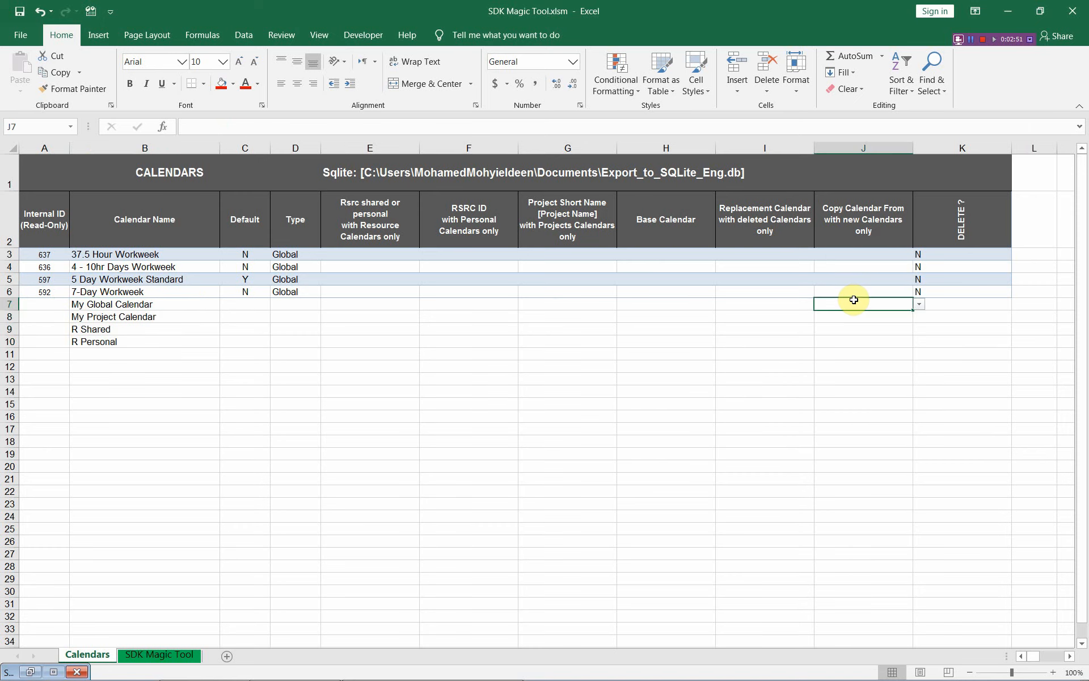
click(921, 306)
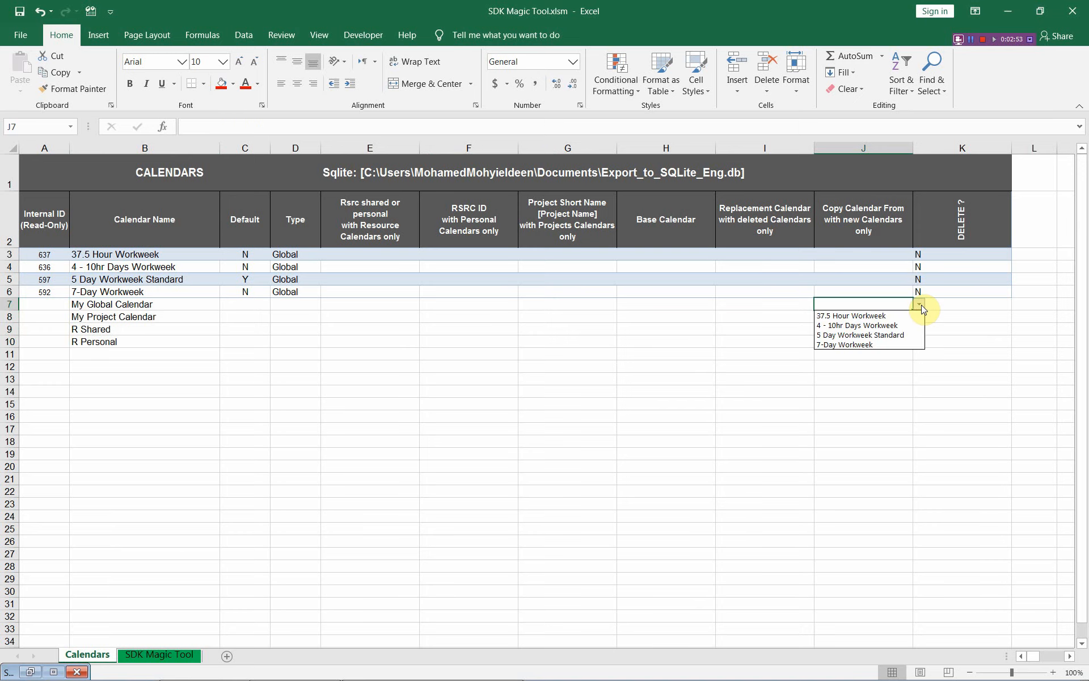
click(892, 335)
click(876, 321)
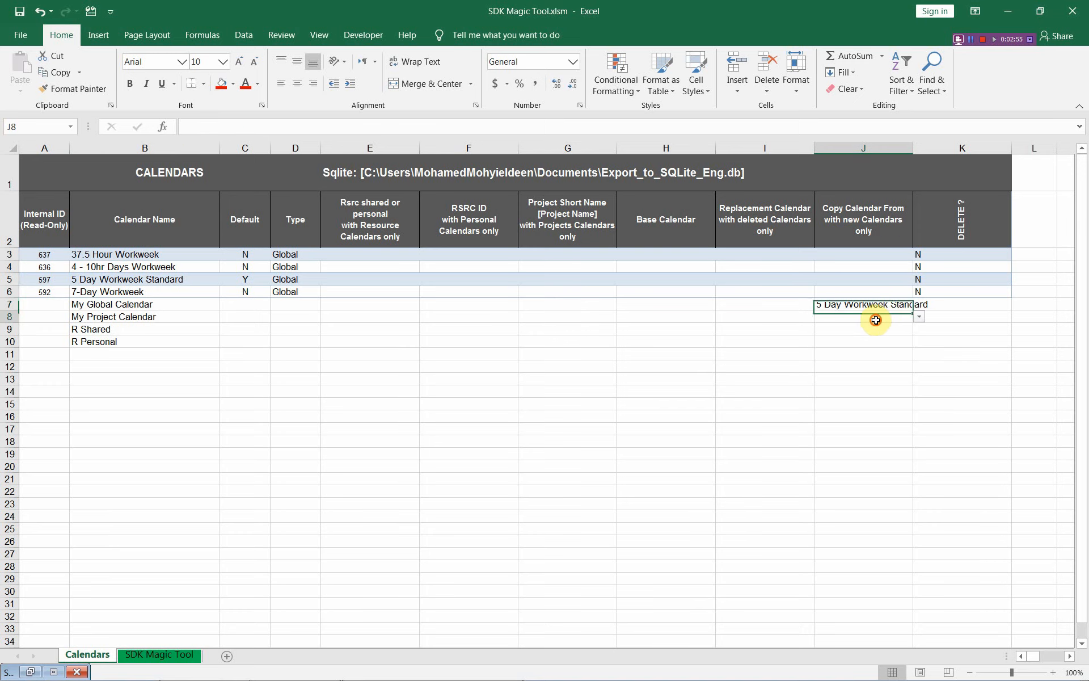
click(920, 316)
click(874, 348)
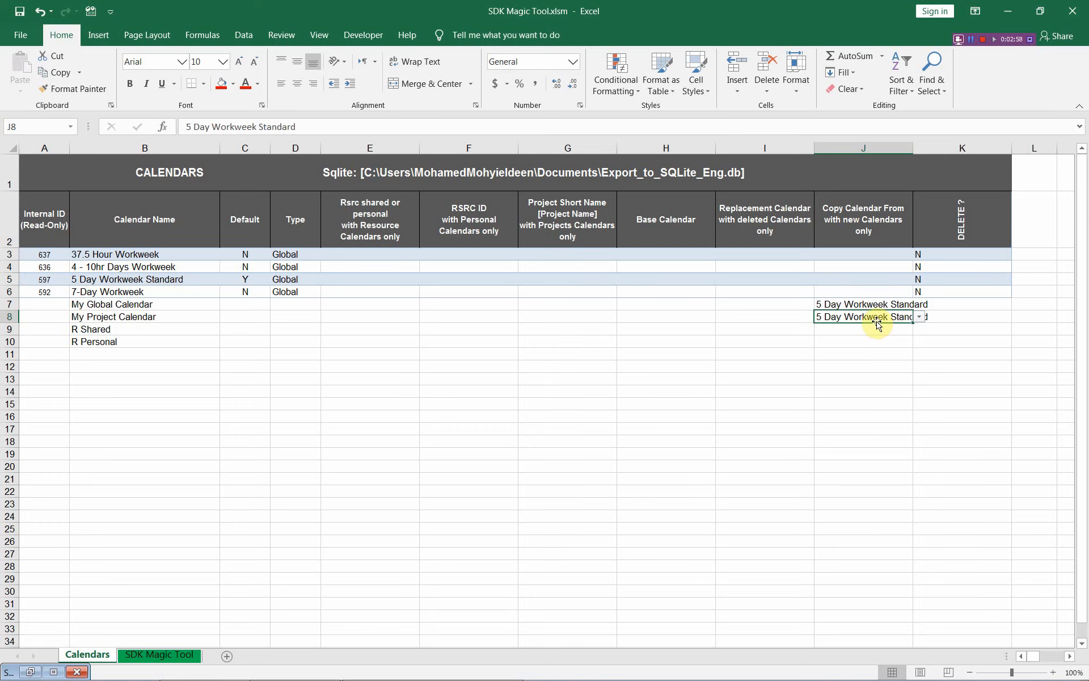
Set the calendar to copy from to 5 Day Workweek Standard for R Shared and R Personal
click(914, 330)
click(917, 329)
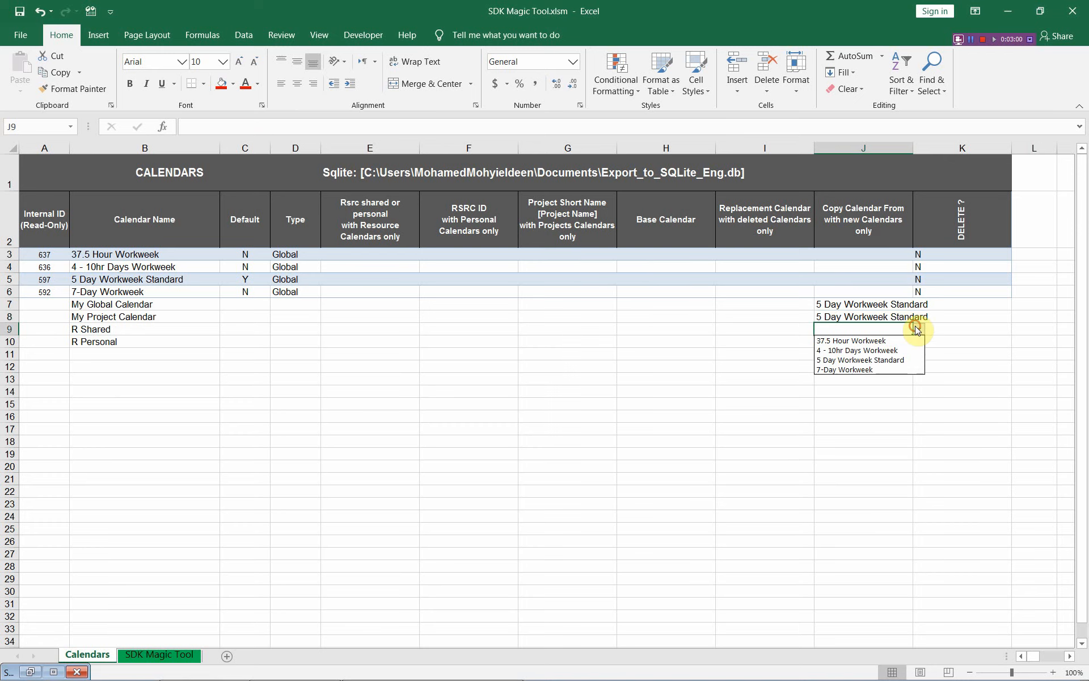
click(871, 360)
click(869, 342)
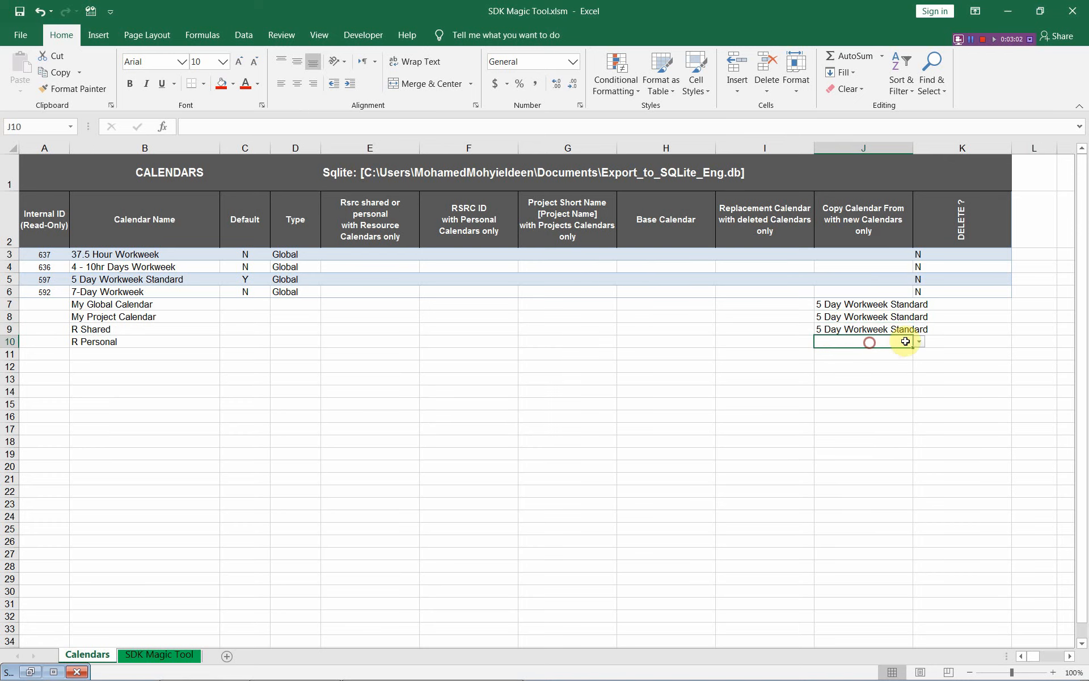
click(919, 341)
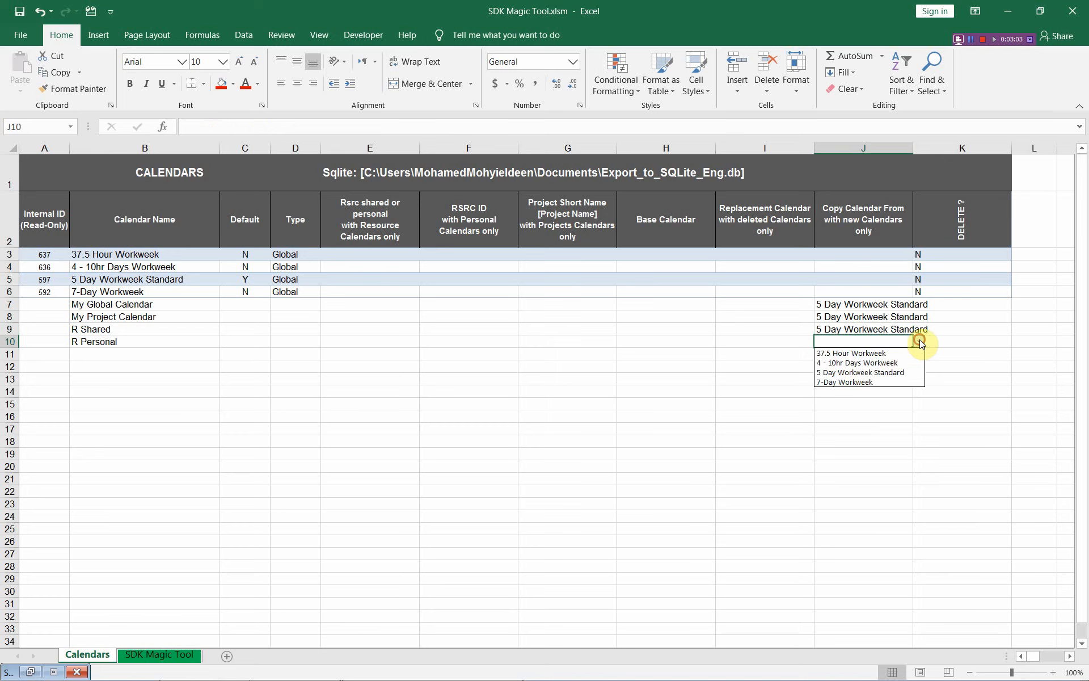
click(868, 373)
Set the type of My Global Calendar to Global and of My Project Calendar to Project
click(234, 305)
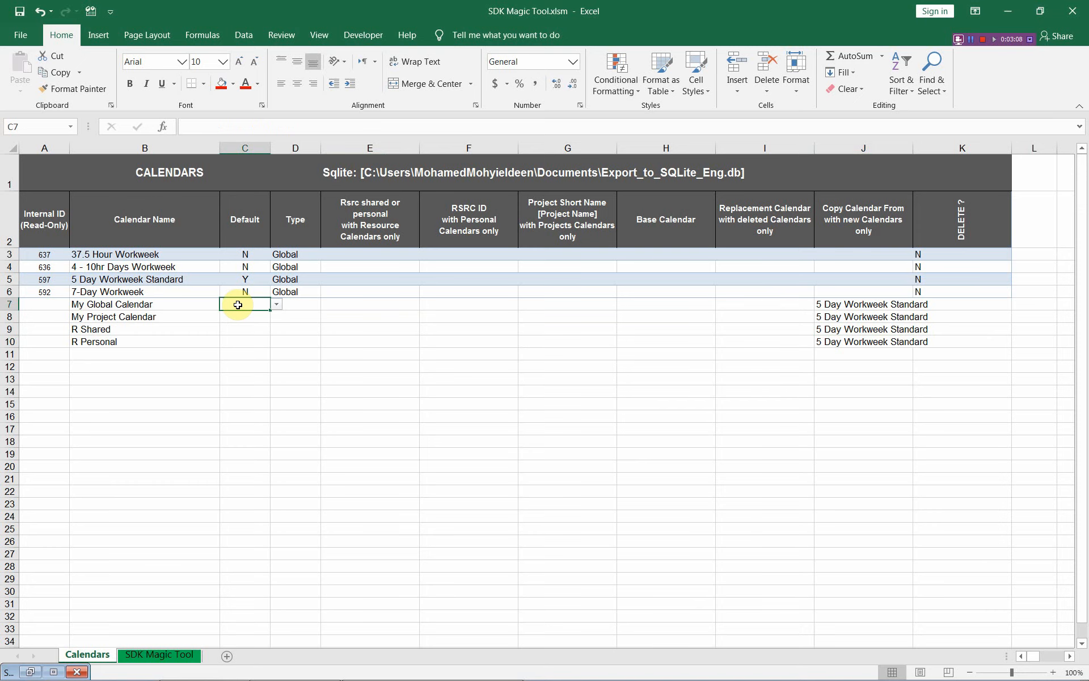
click(295, 306)
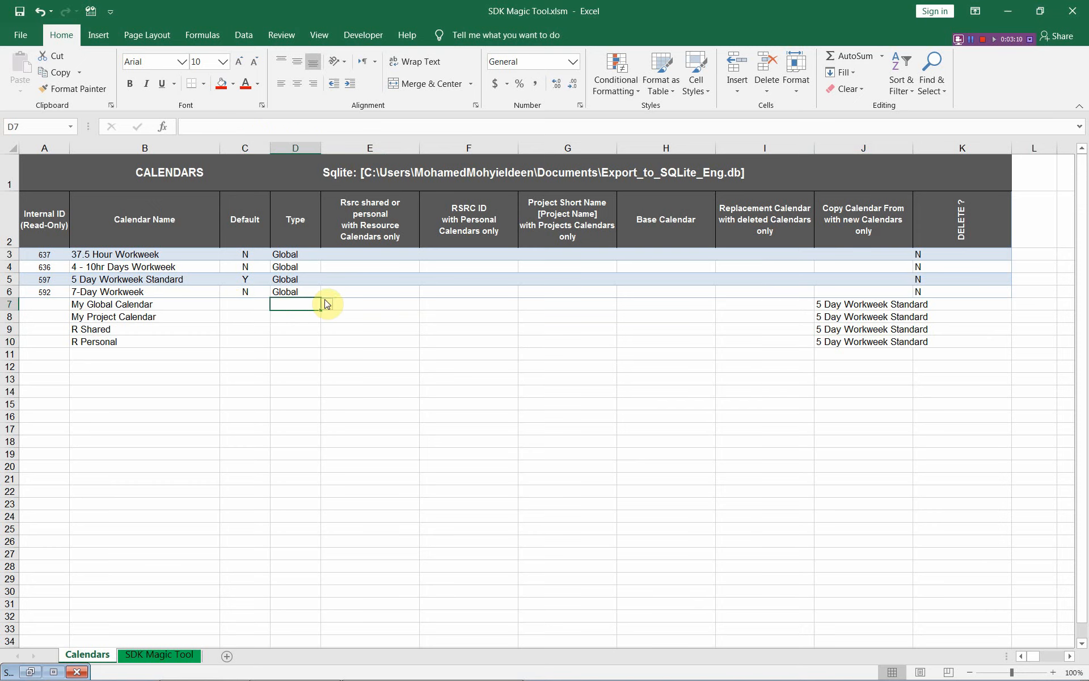
click(327, 304)
click(301, 316)
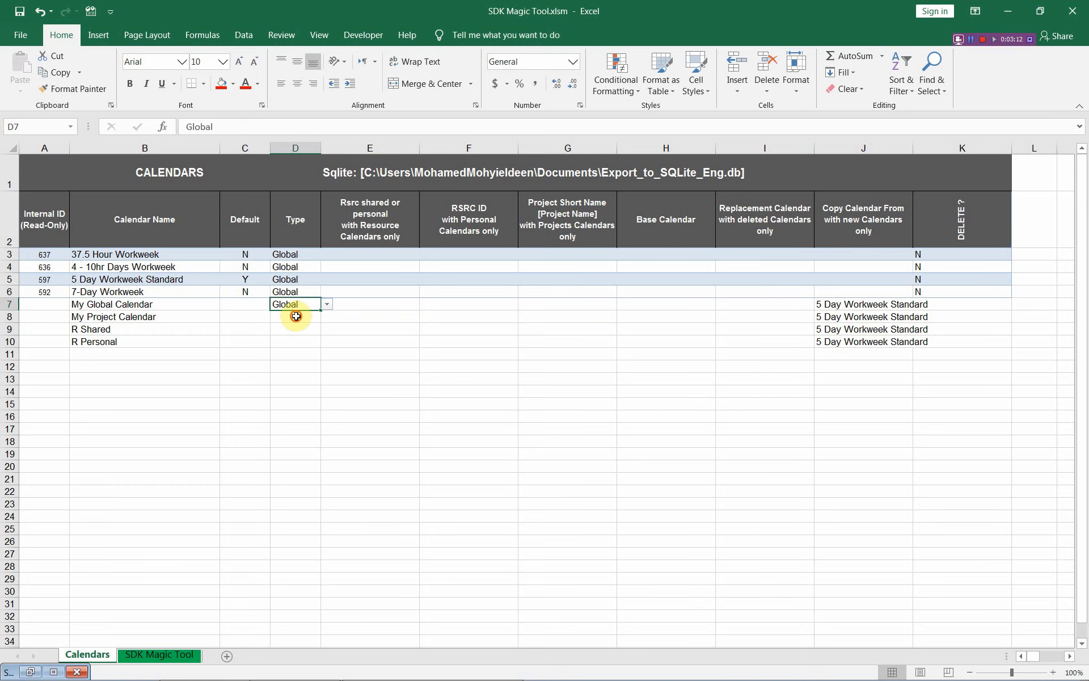
click(296, 317)
click(326, 317)
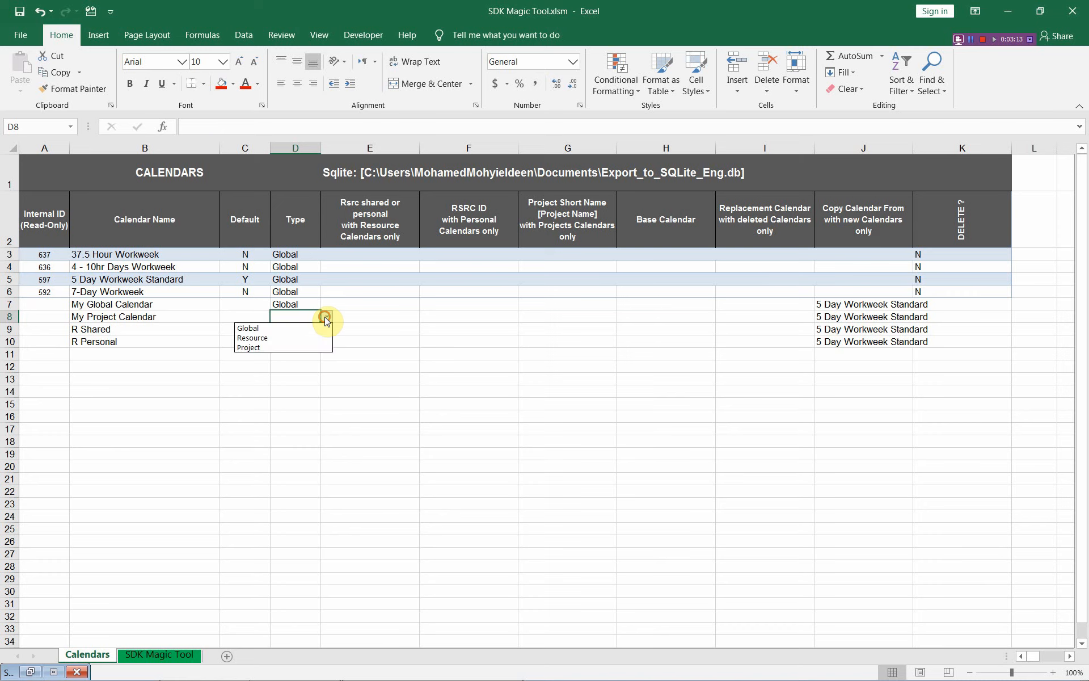
click(276, 347)
Set the type of both the R Shared and R Personal calendars to Resource
click(287, 329)
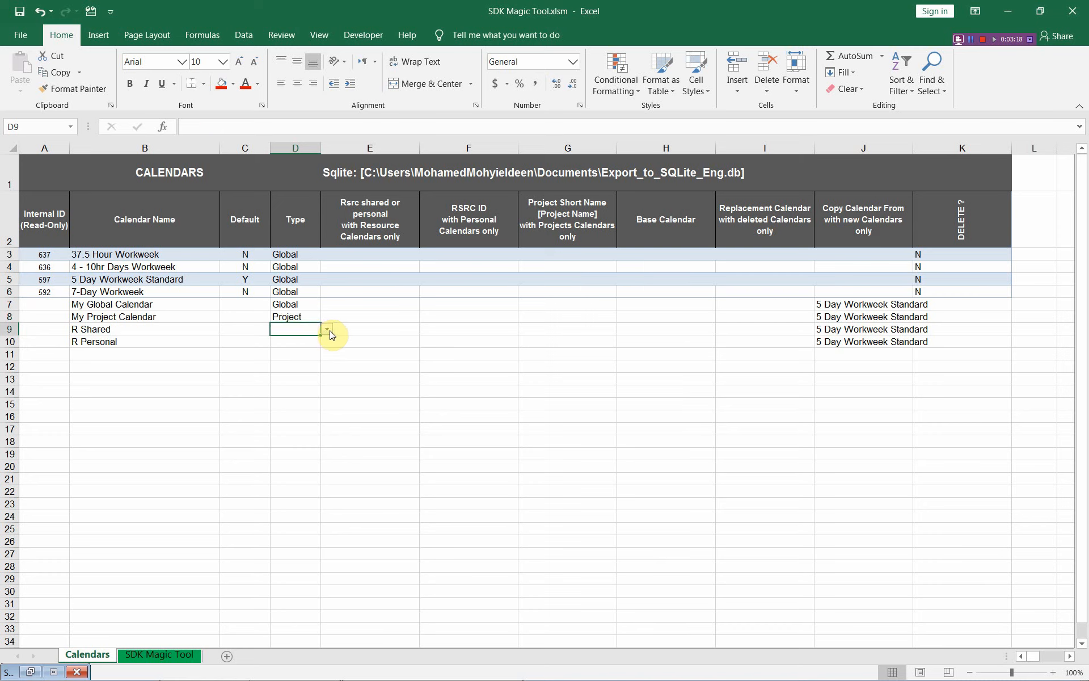
click(328, 330)
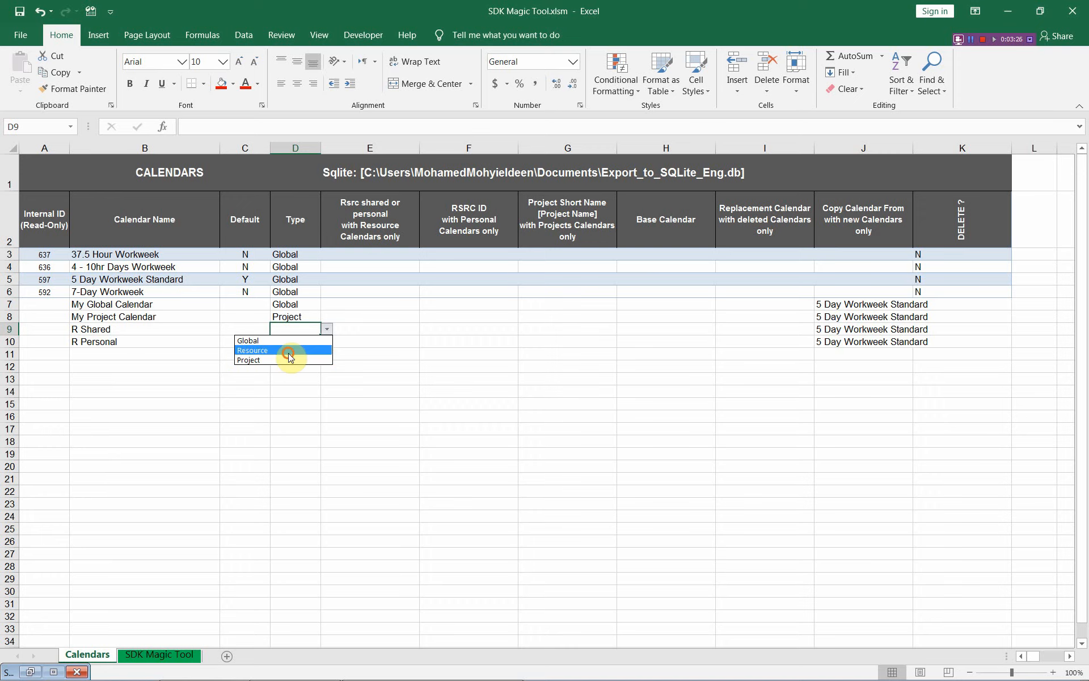
click(288, 350)
click(296, 341)
click(327, 341)
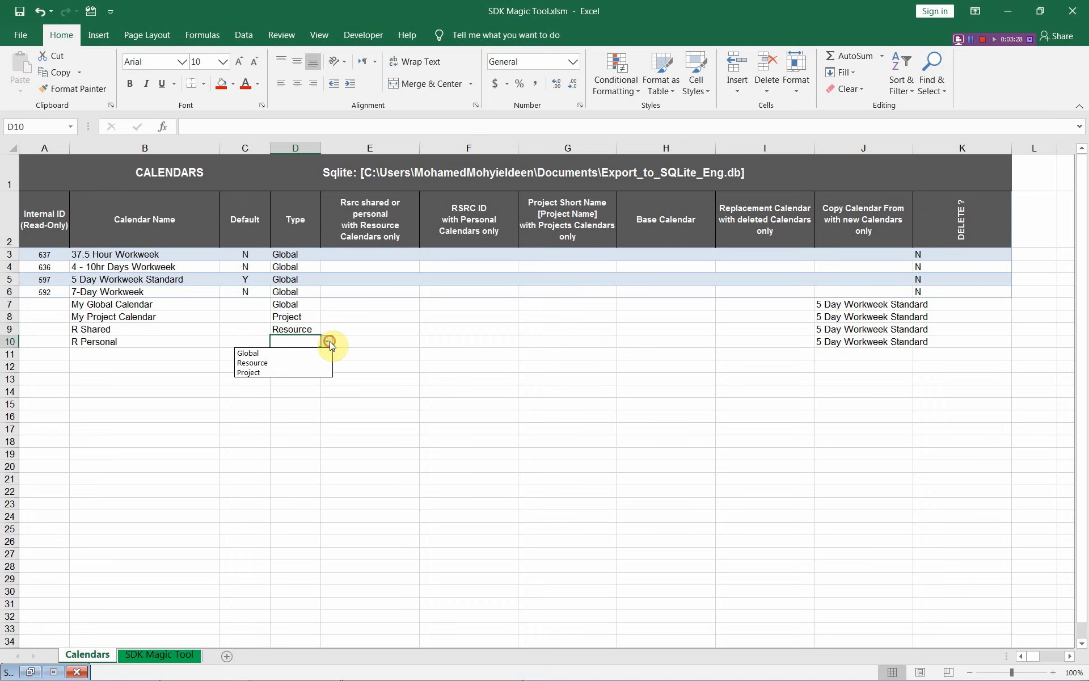
click(290, 366)
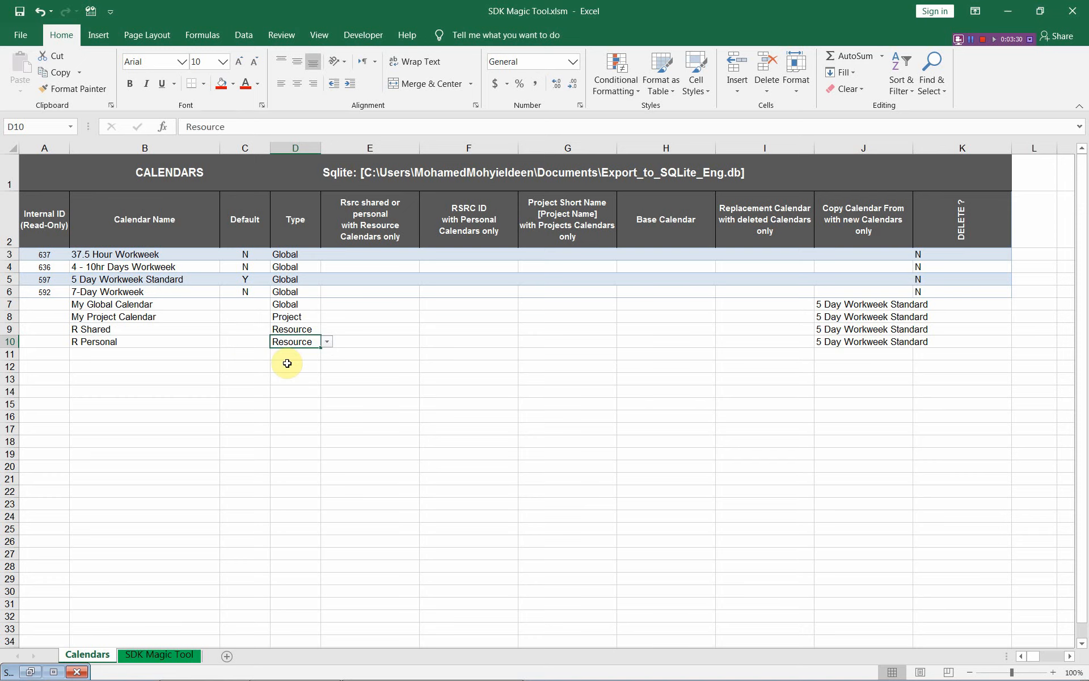
Mark the R Shared resource calendar as Shared and the R Personal resource calendar as Personal
click(425, 329)
click(385, 339)
click(385, 339)
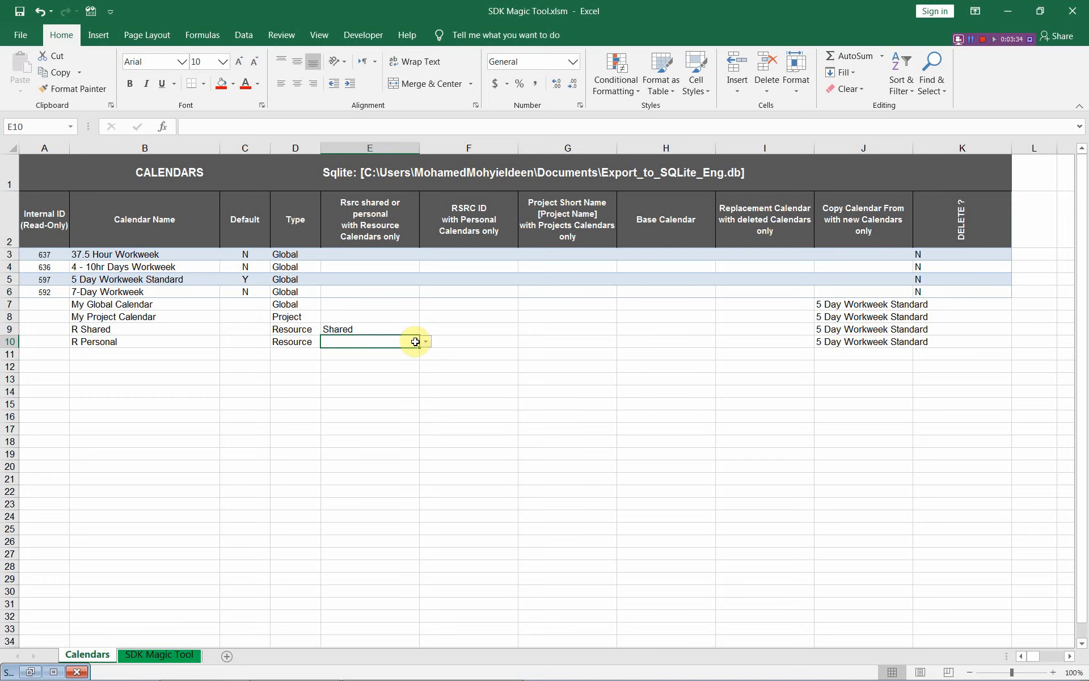
click(425, 341)
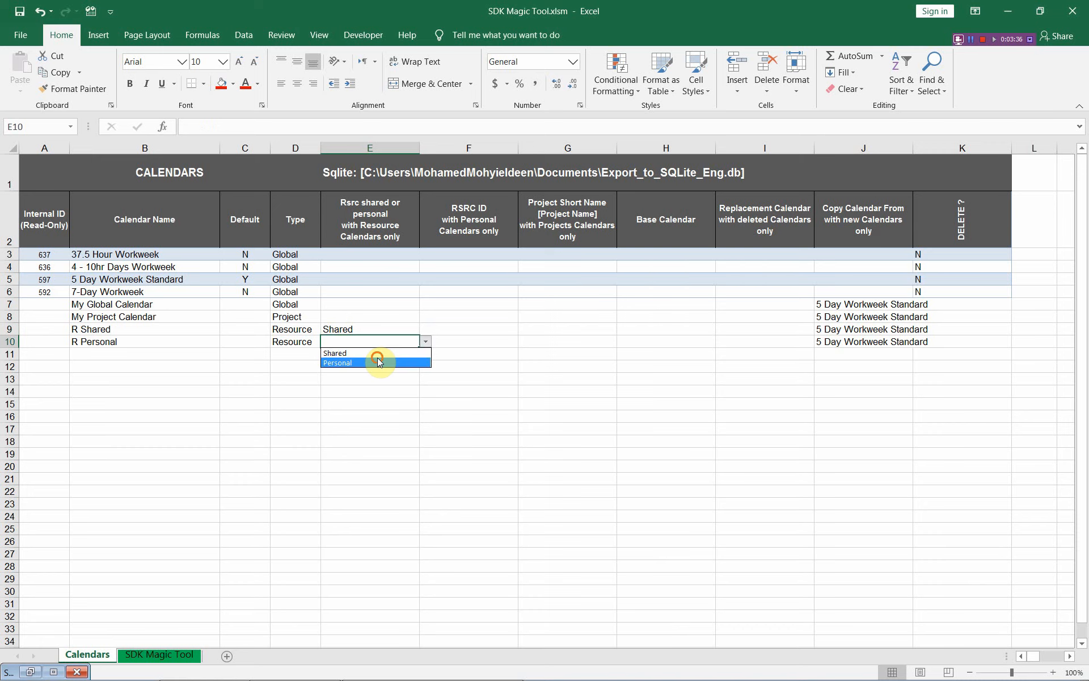
click(378, 360)
Assign the resource ID ATM ENG to the R Personal calendar
click(456, 339)
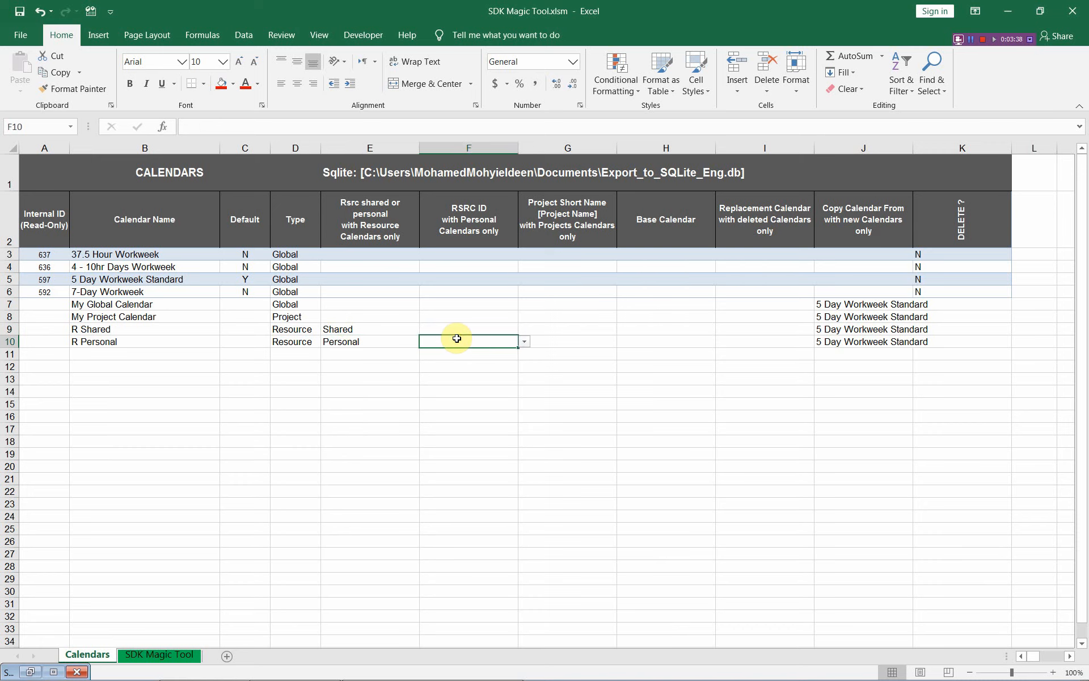
click(525, 339)
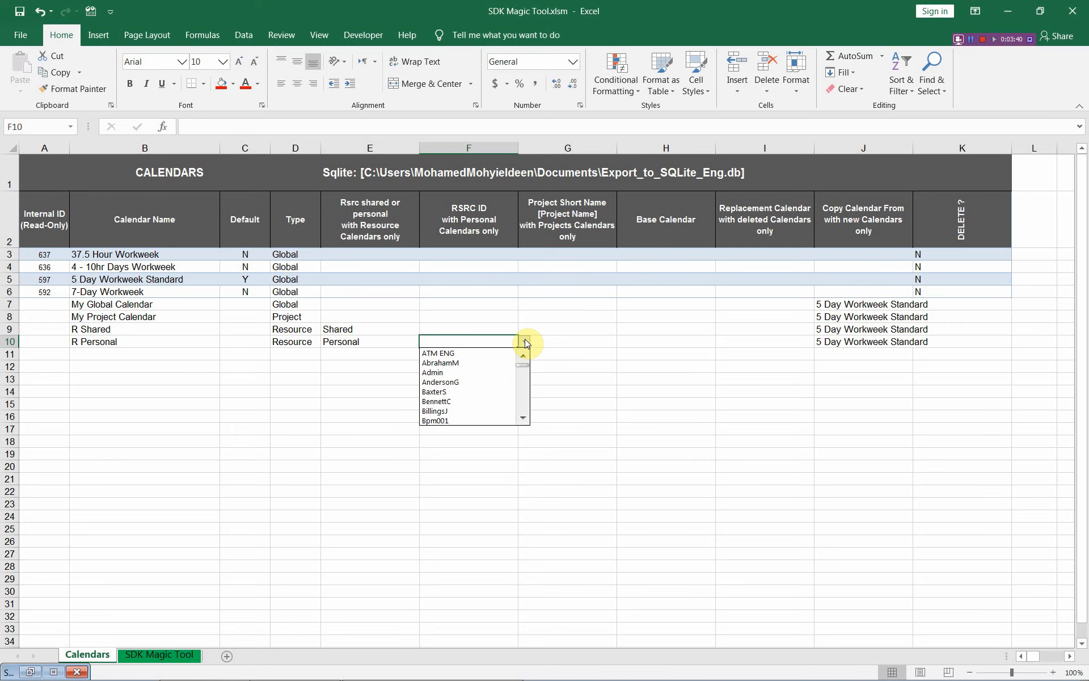
click(486, 358)
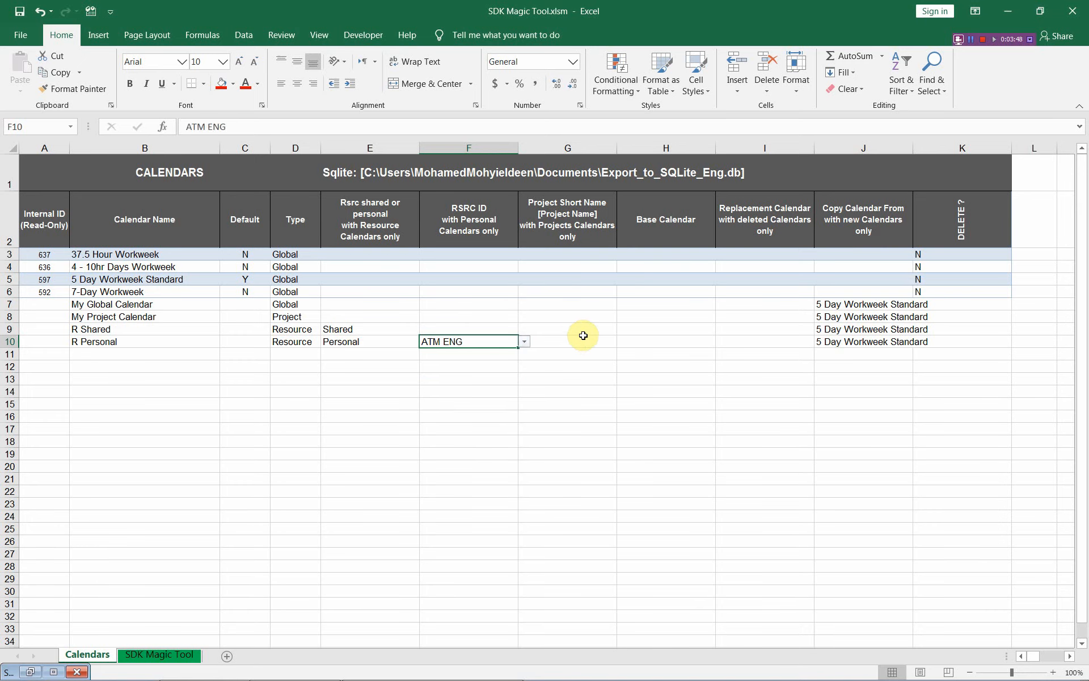
click(583, 338)
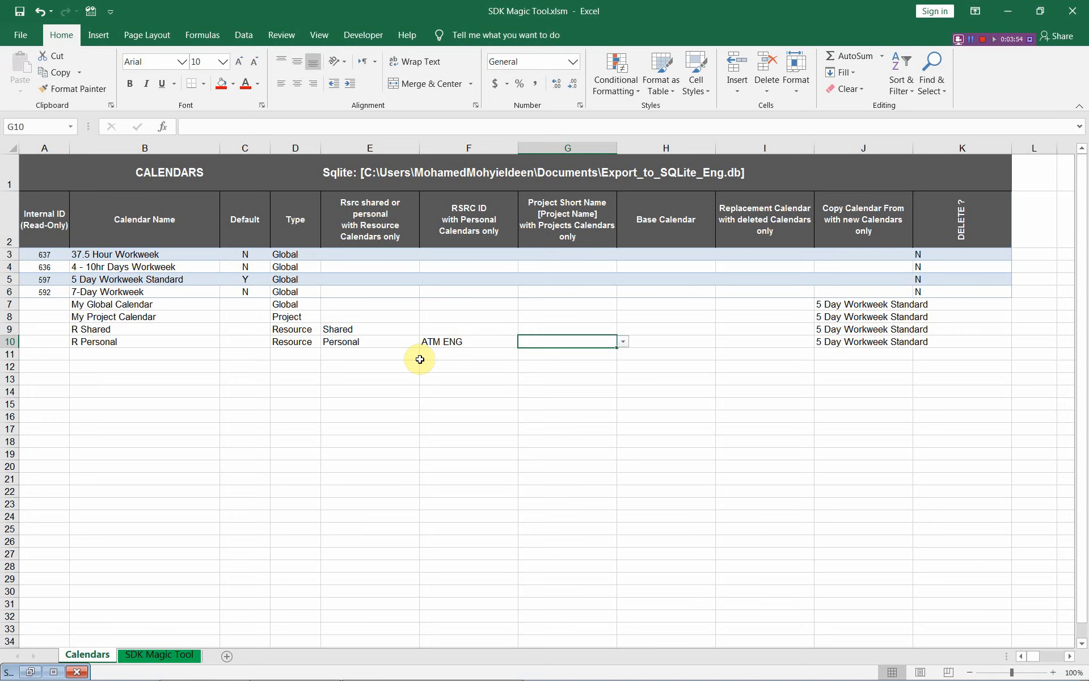
key(alt+Tab)
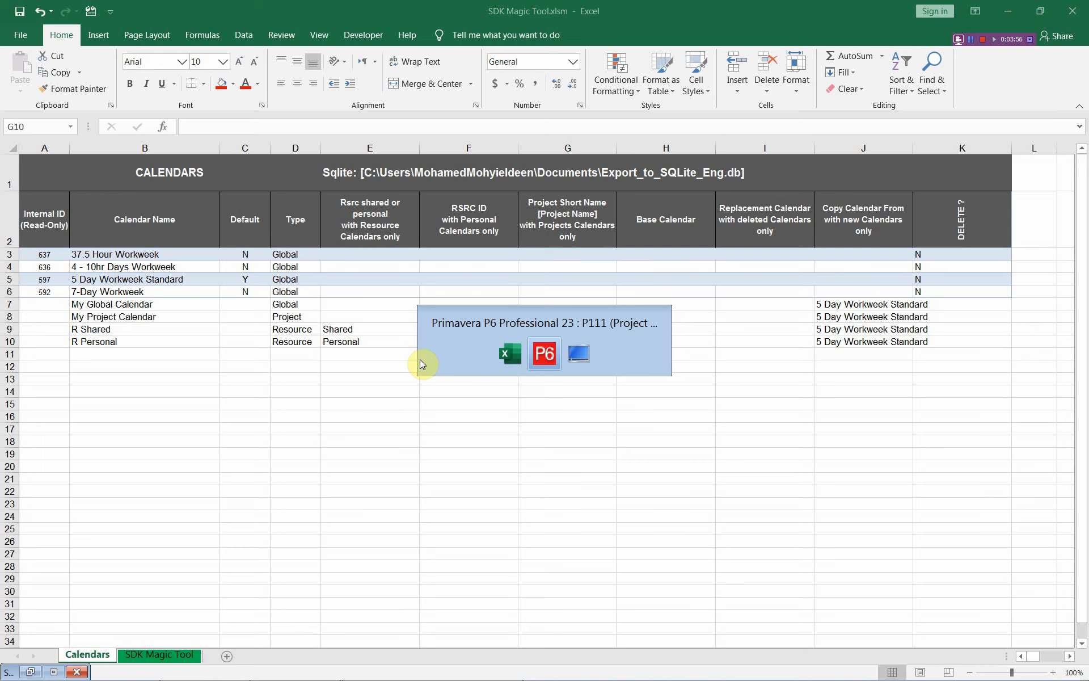
key(Tab)
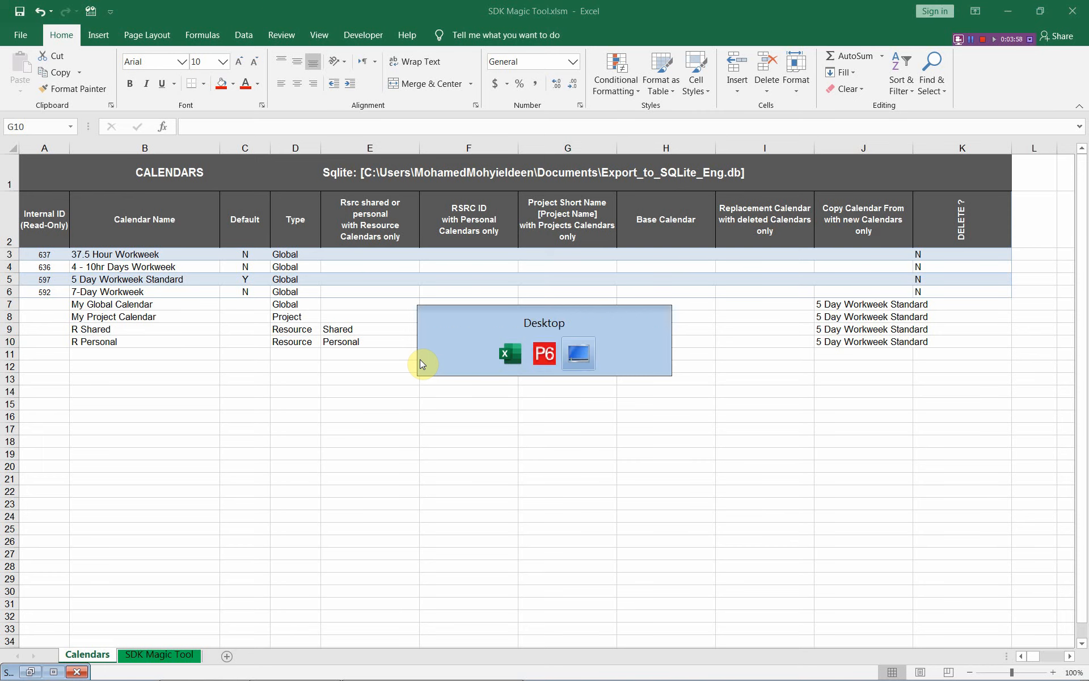
key(Escape)
Reopen the SDK Magic Tool form and choose Set Calendars as the records to export
right_click(791, 505)
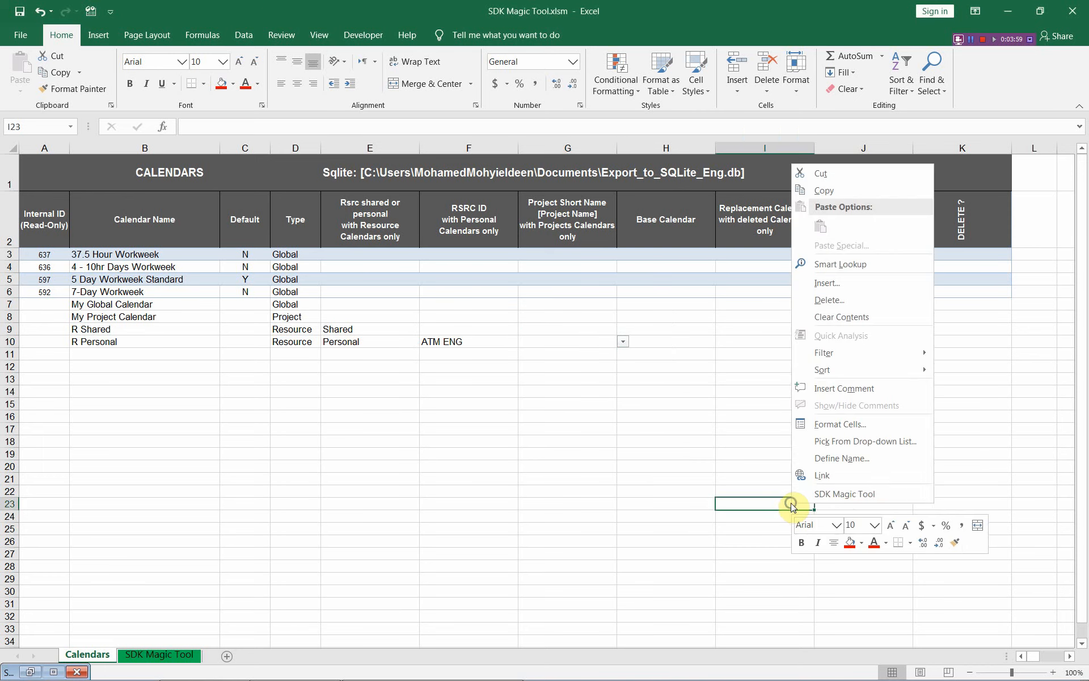
click(841, 494)
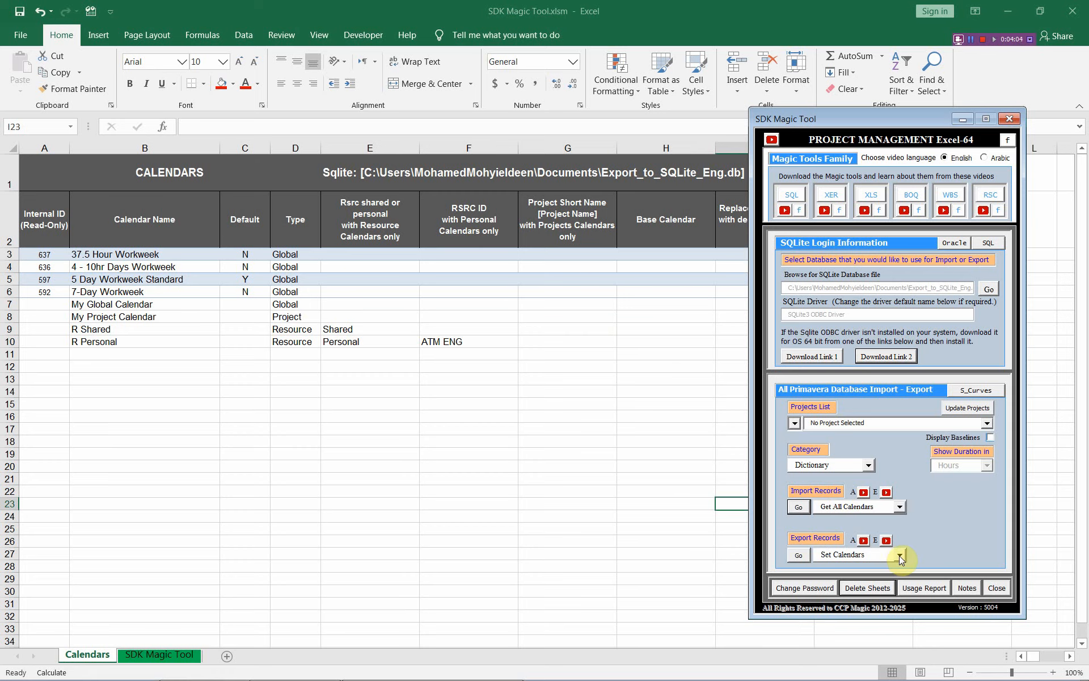
click(901, 556)
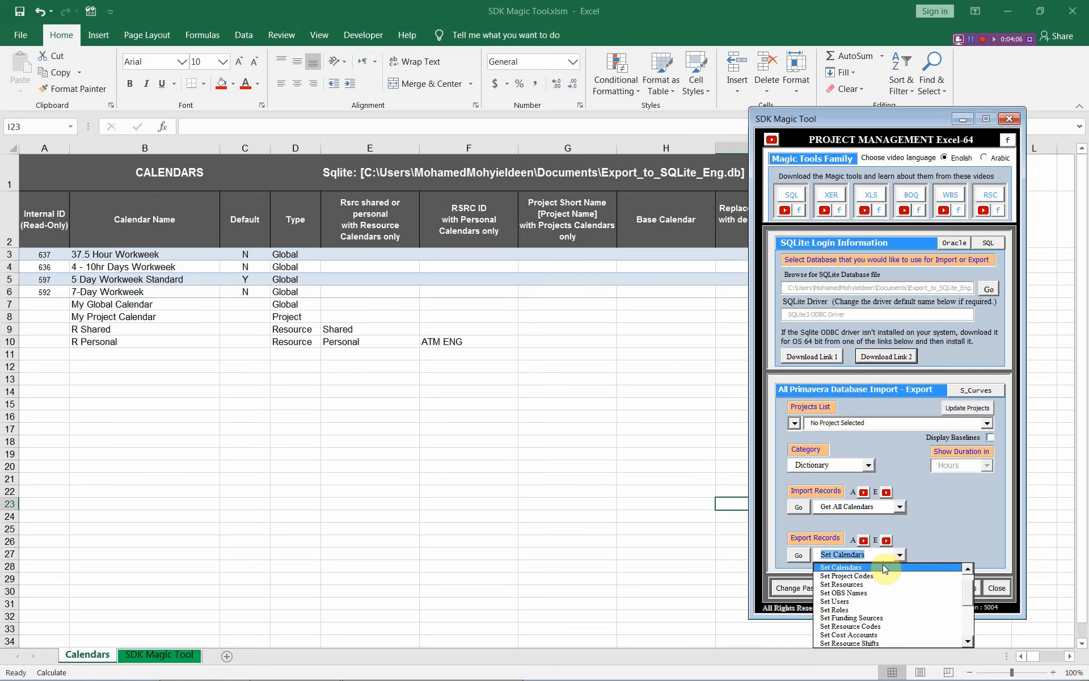
click(883, 565)
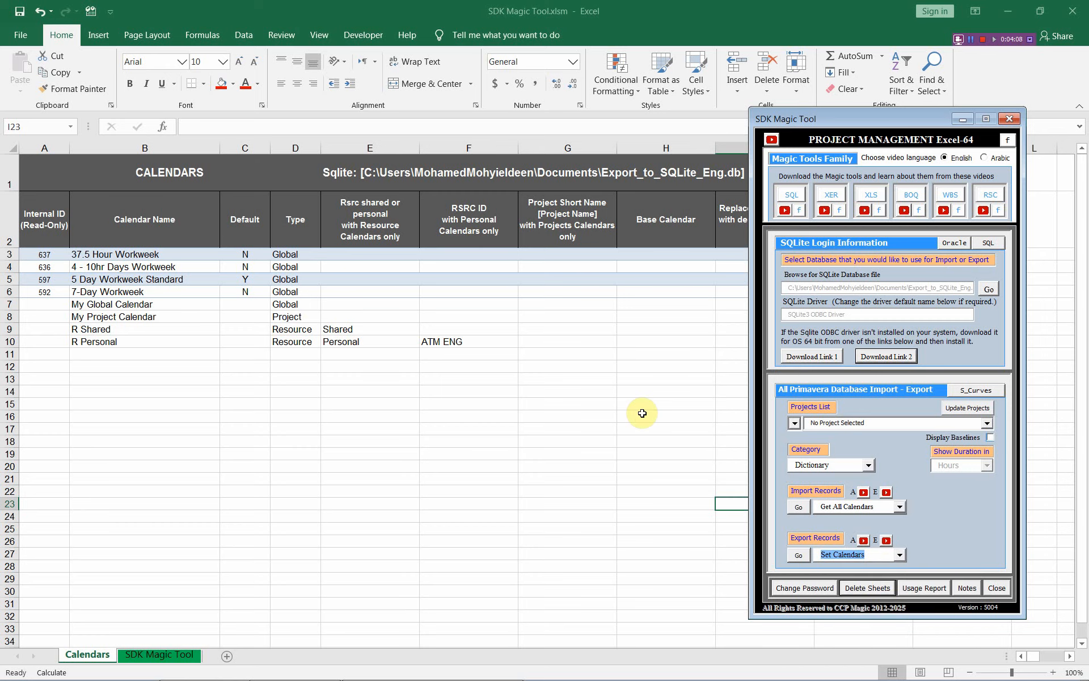
Move the tool form off the data and assign project P111 [Project No 111] to My Project Calendar
drag(856, 118, 923, 121)
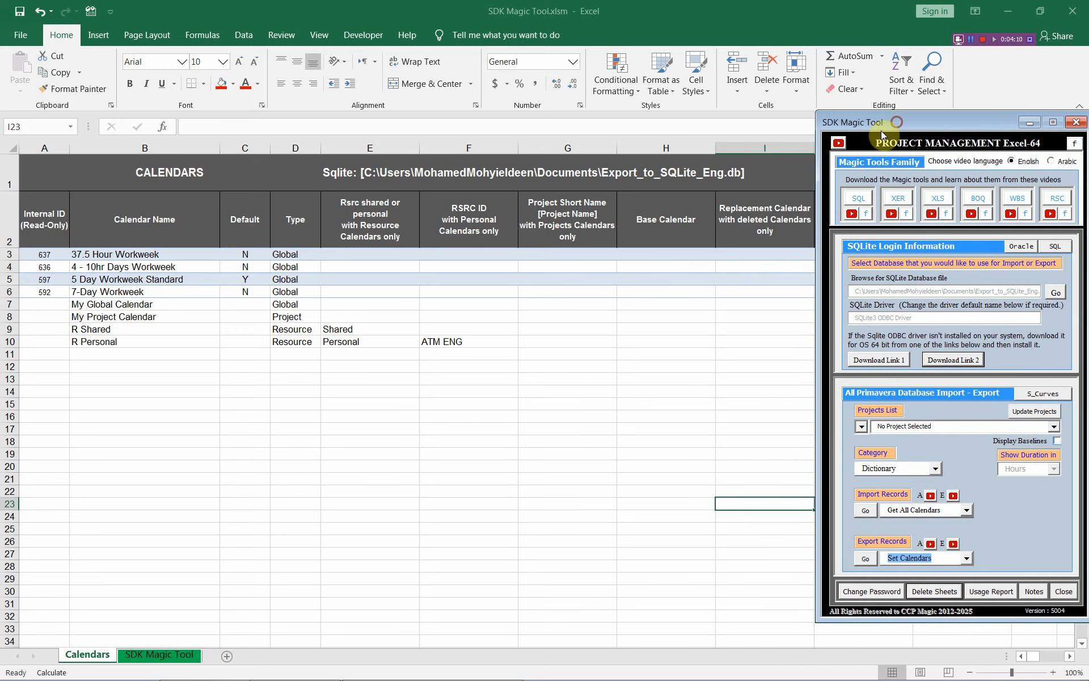
click(559, 319)
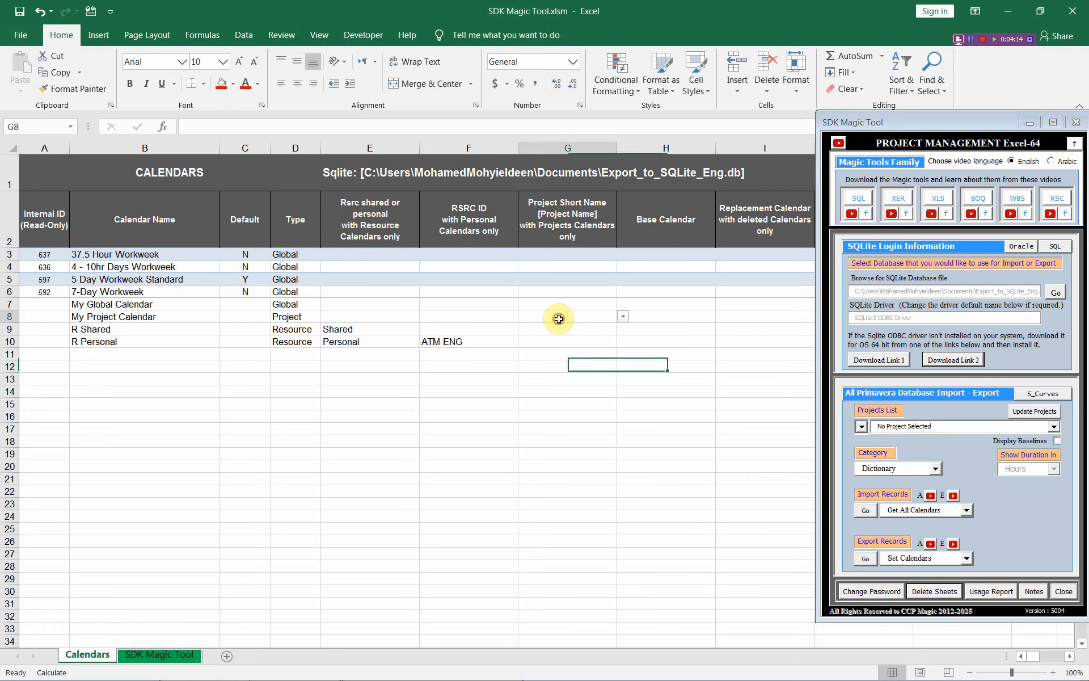
click(623, 317)
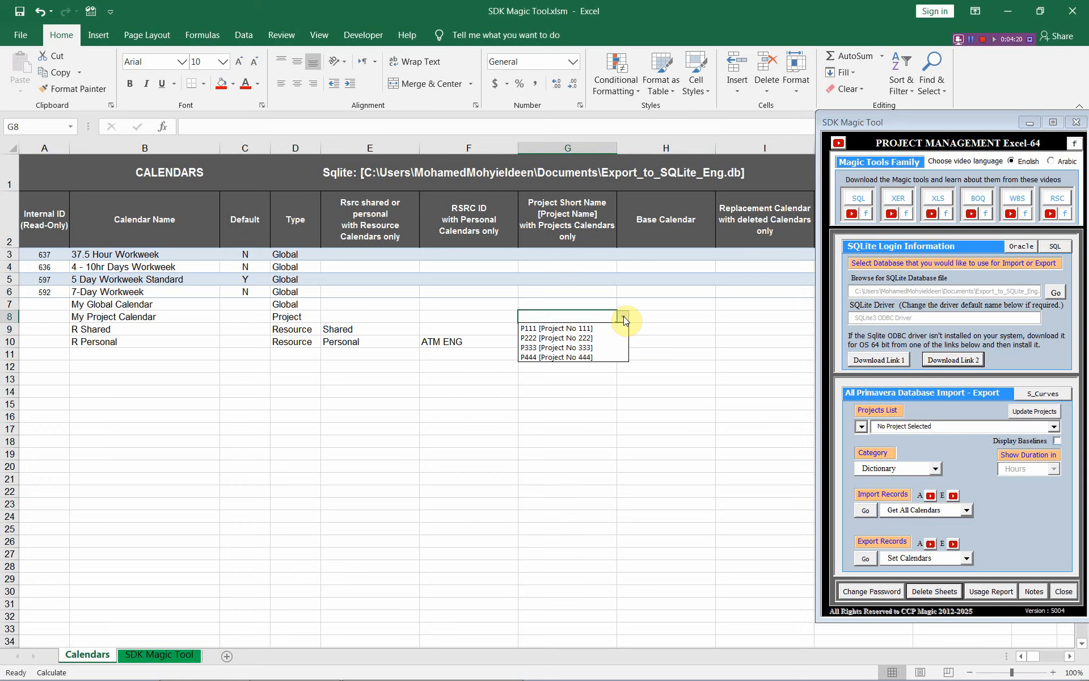
click(586, 333)
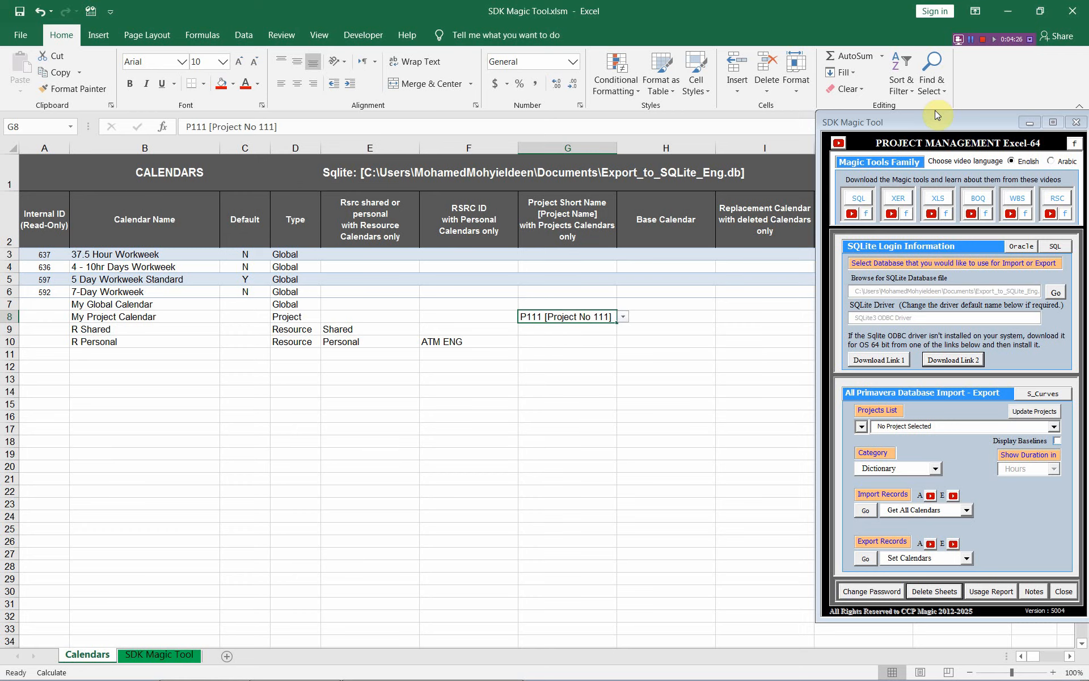
Export the calendar records from the sheet to the SQLite database
drag(941, 117, 811, 106)
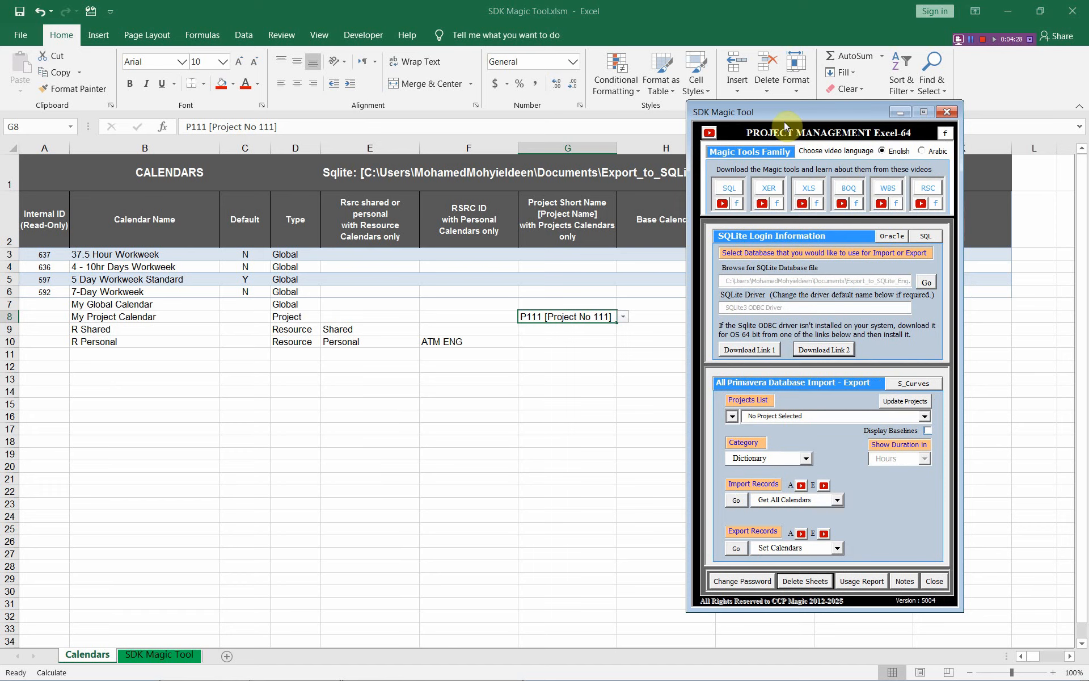
click(737, 549)
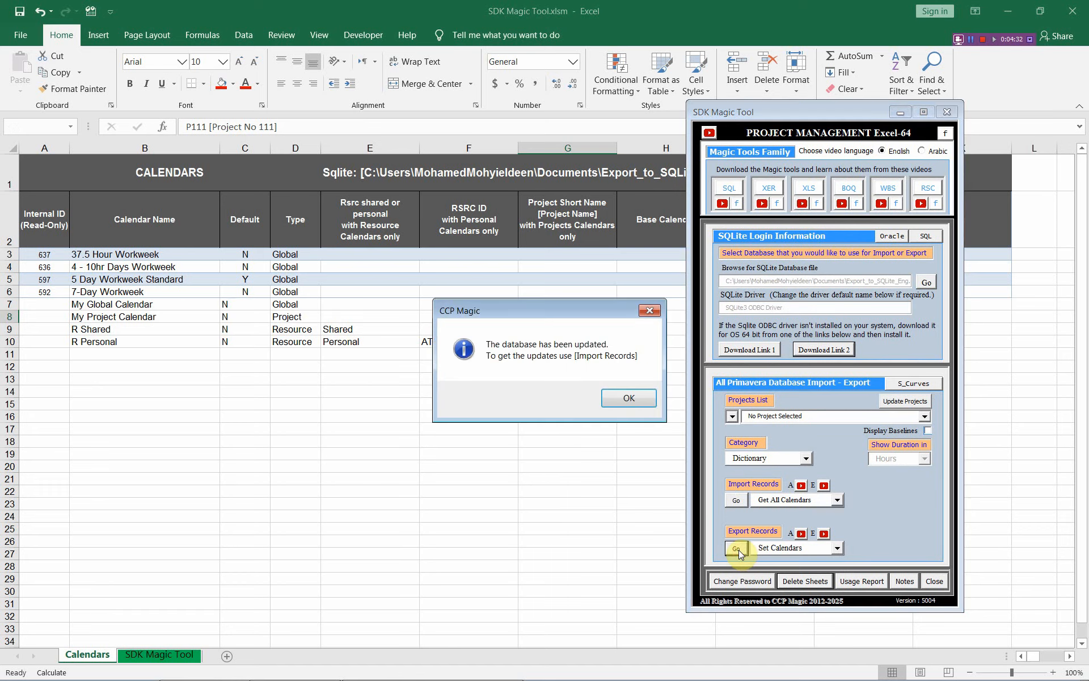
Dismiss the export message and re-import all calendars from the SQLite database into the sheet
click(628, 400)
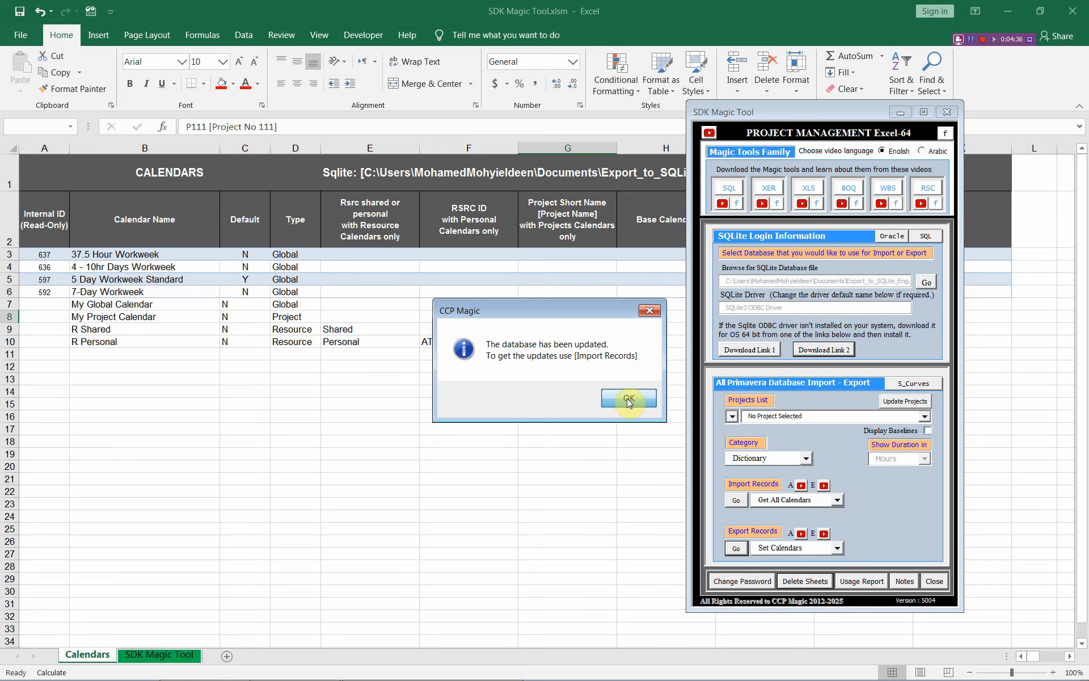
click(738, 501)
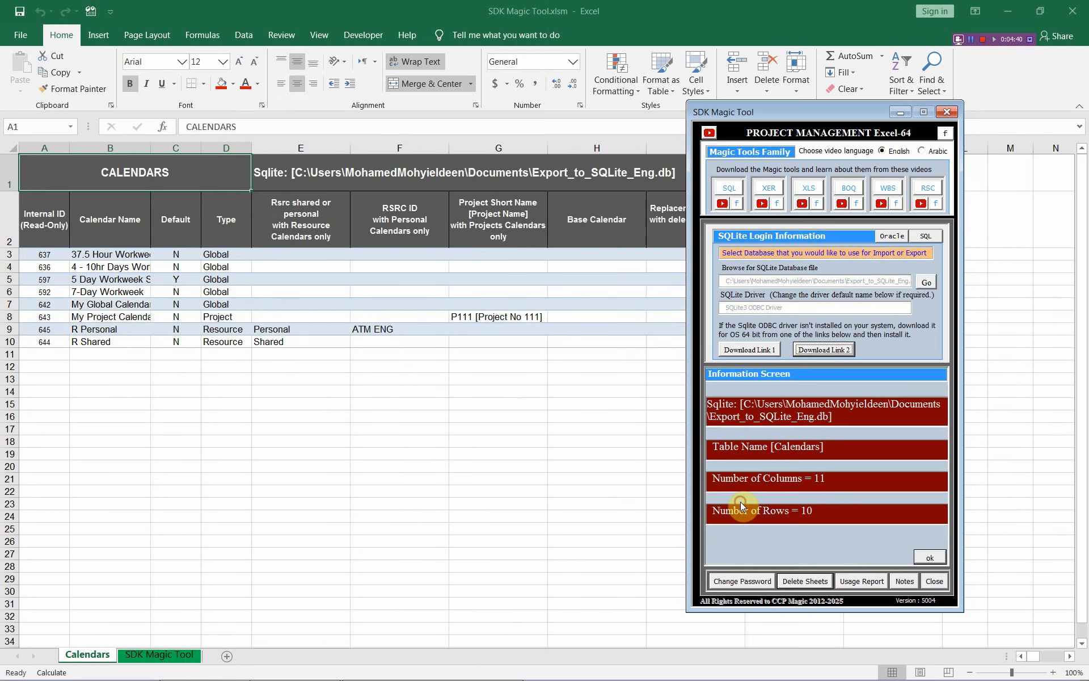
click(929, 554)
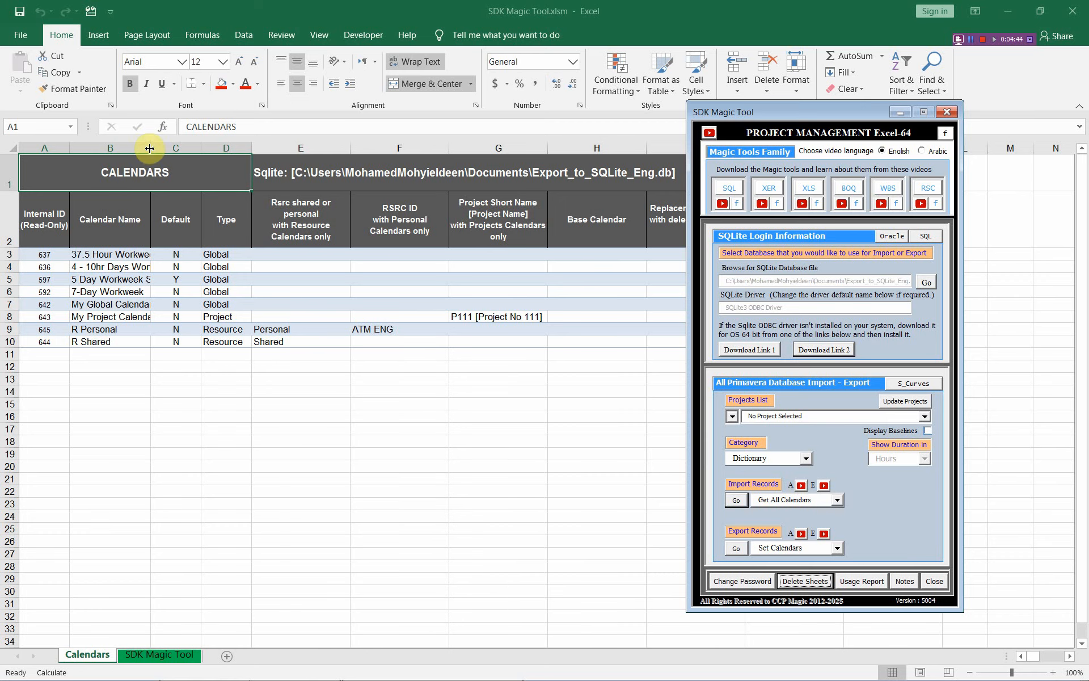
Widen the Calendar Name column, select the internal IDs of the four new calendars and move the tool form off the data
drag(150, 147, 212, 147)
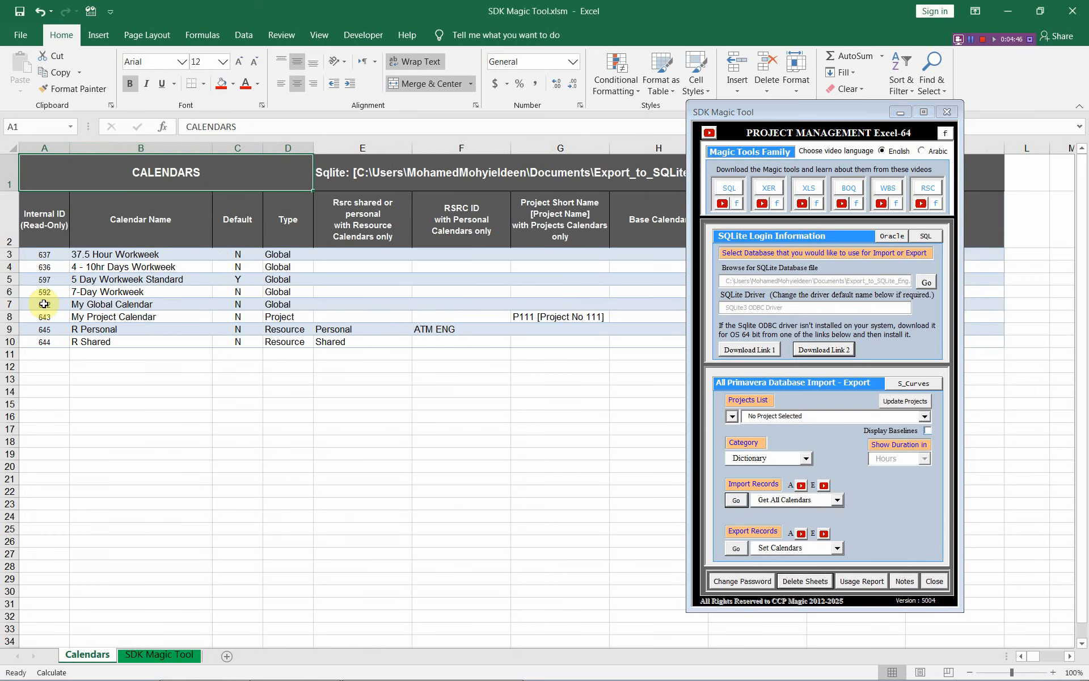
drag(44, 305, 44, 341)
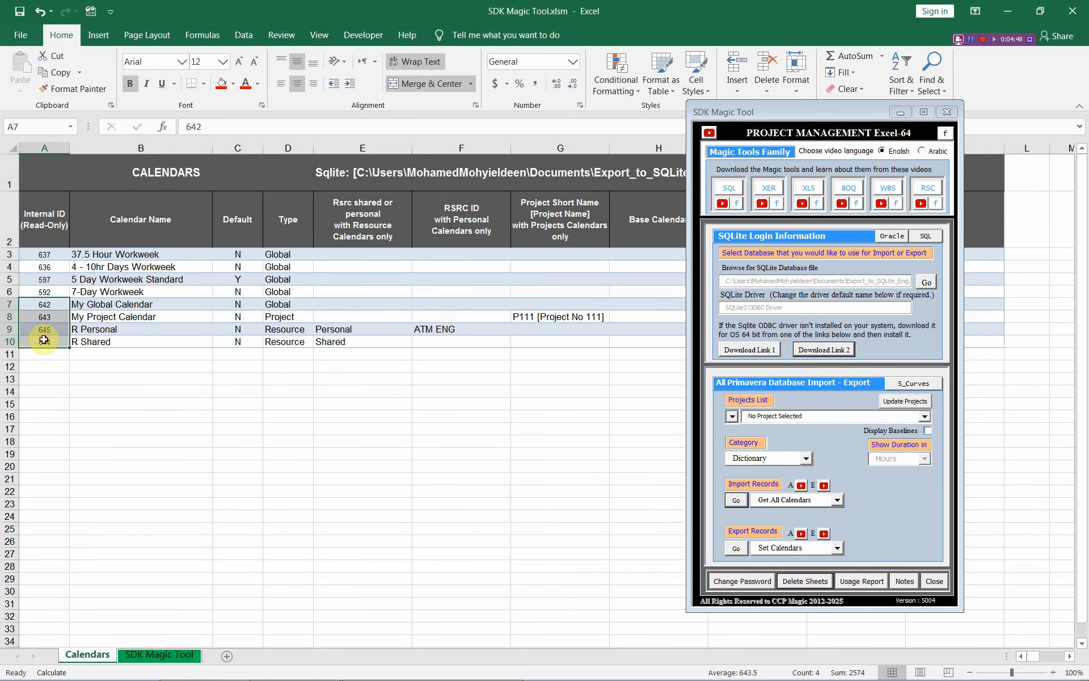
drag(867, 116, 922, 119)
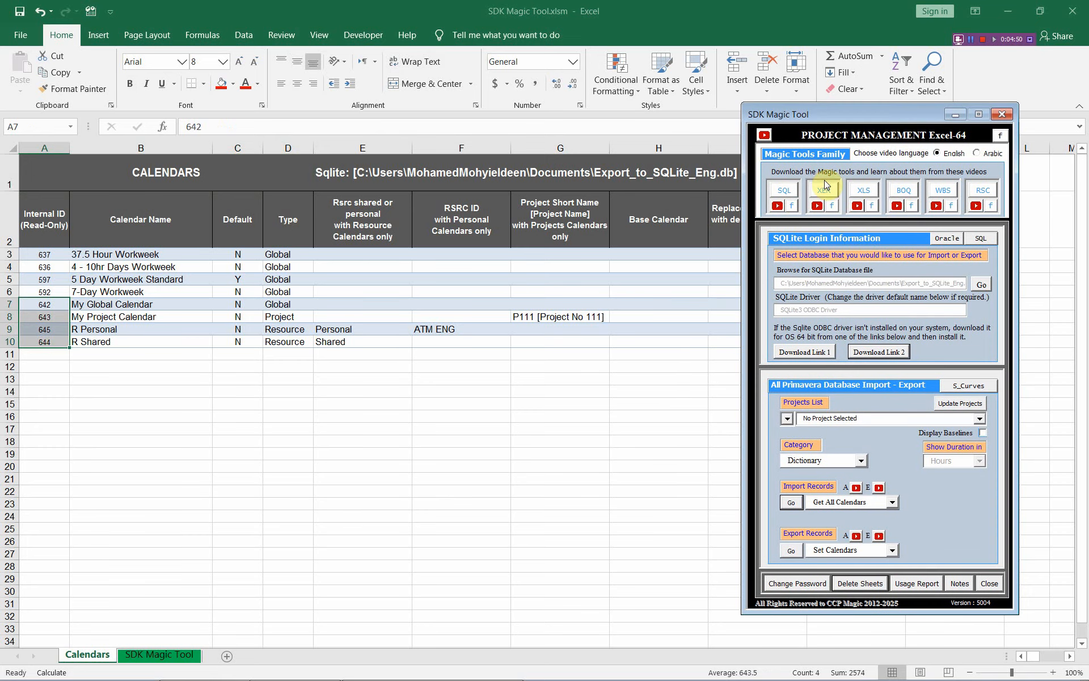
Switch to Primavera P6, refresh its data and open the enterprise calendars
key(alt+Tab)
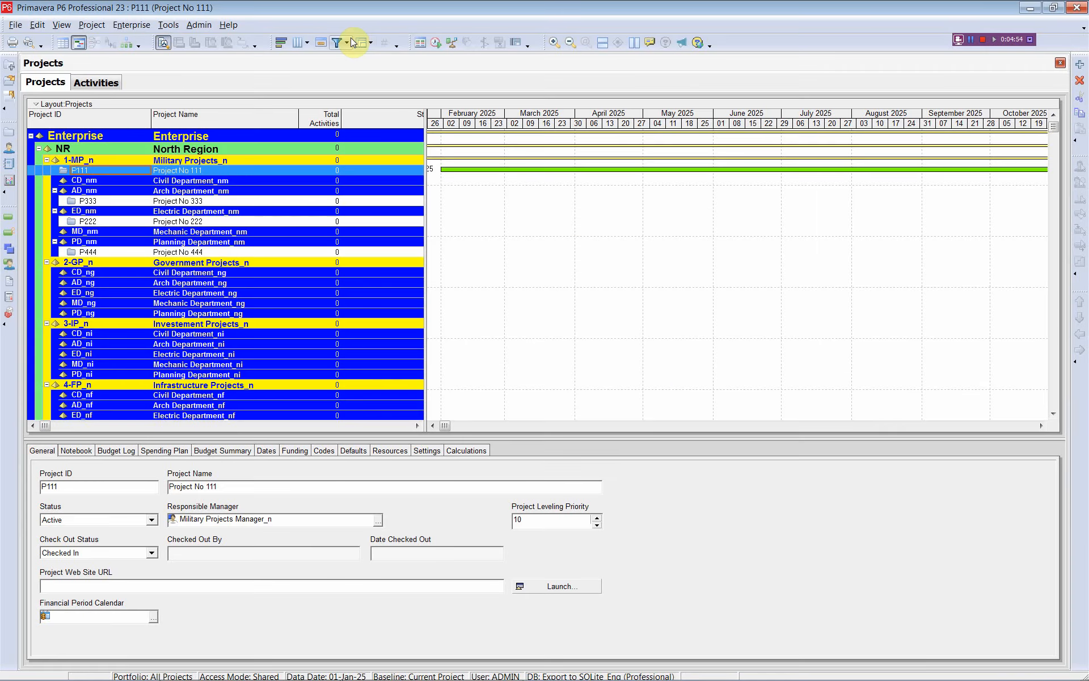
click(16, 26)
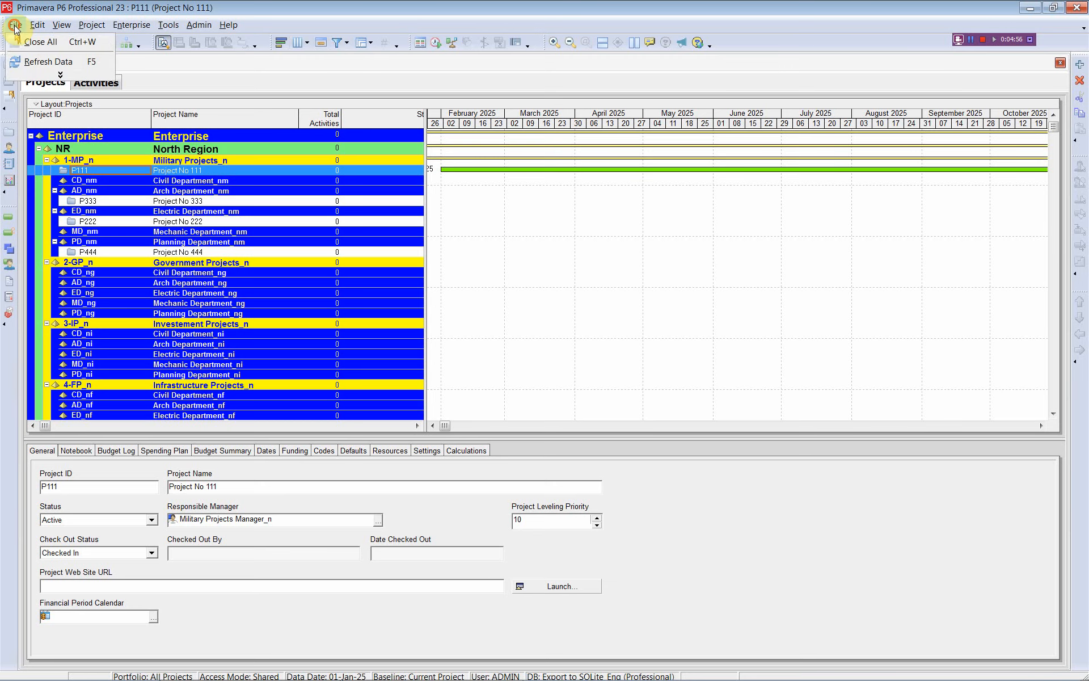
click(38, 62)
click(132, 25)
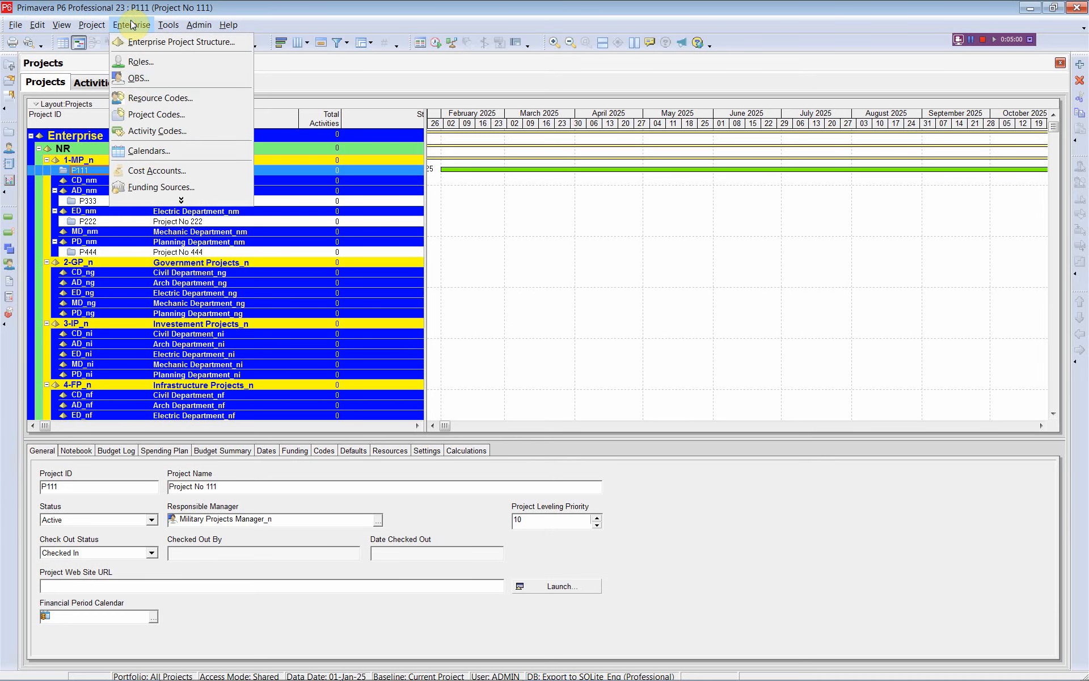
click(142, 150)
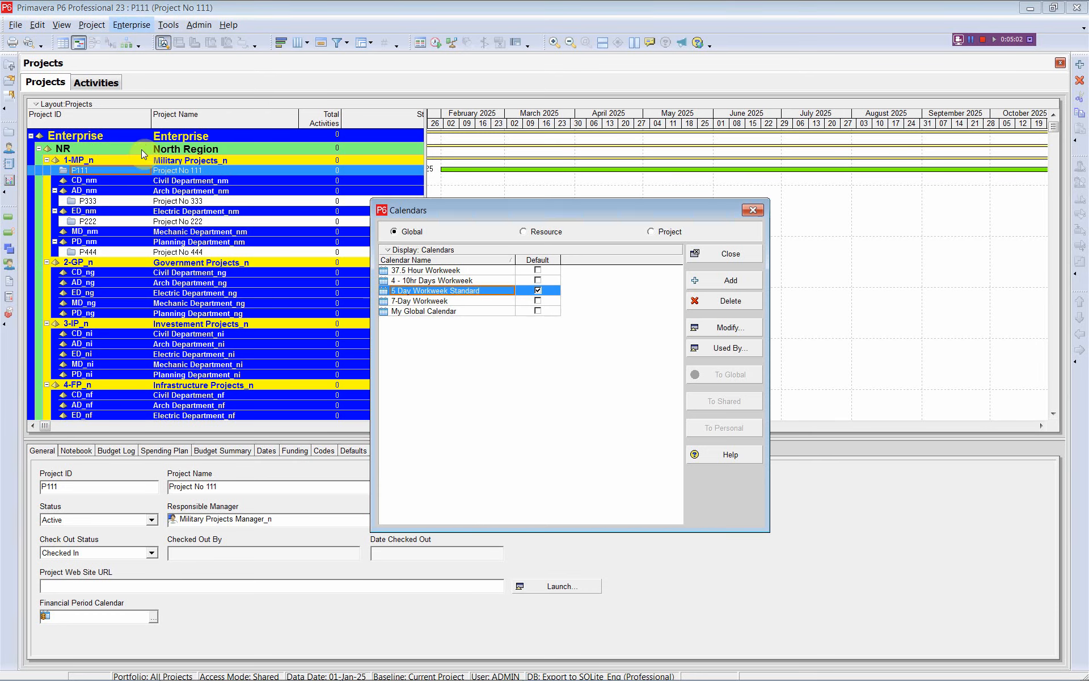
Check the exported calendars in the Global, Resource and Project lists, then close the calendars dialog
click(412, 314)
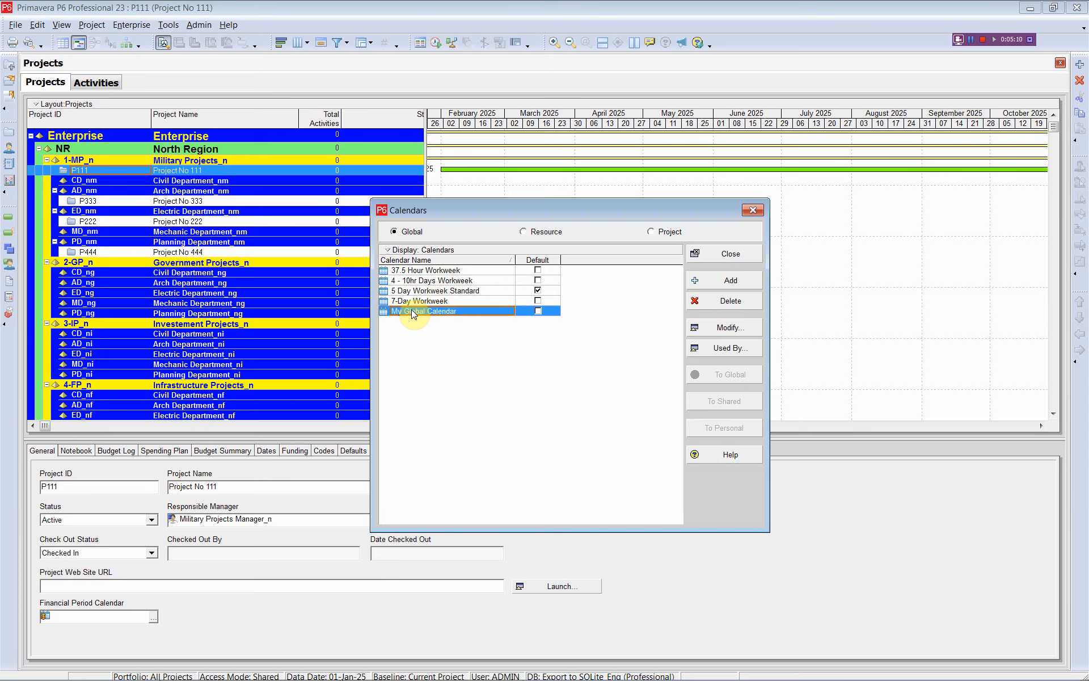
click(523, 232)
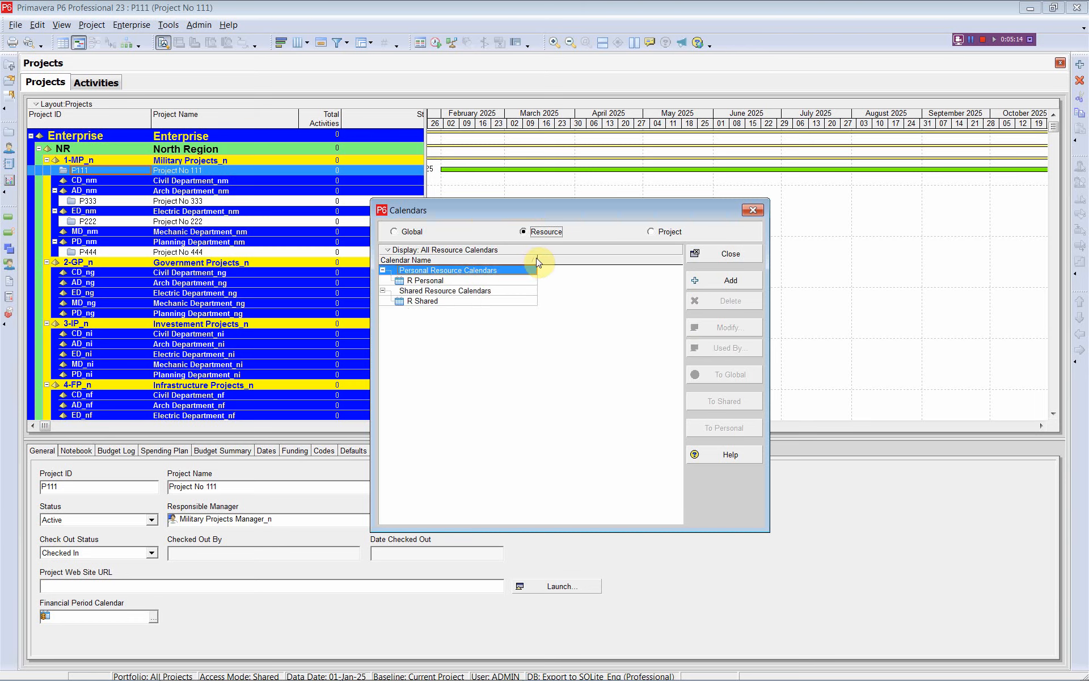
drag(537, 259, 553, 258)
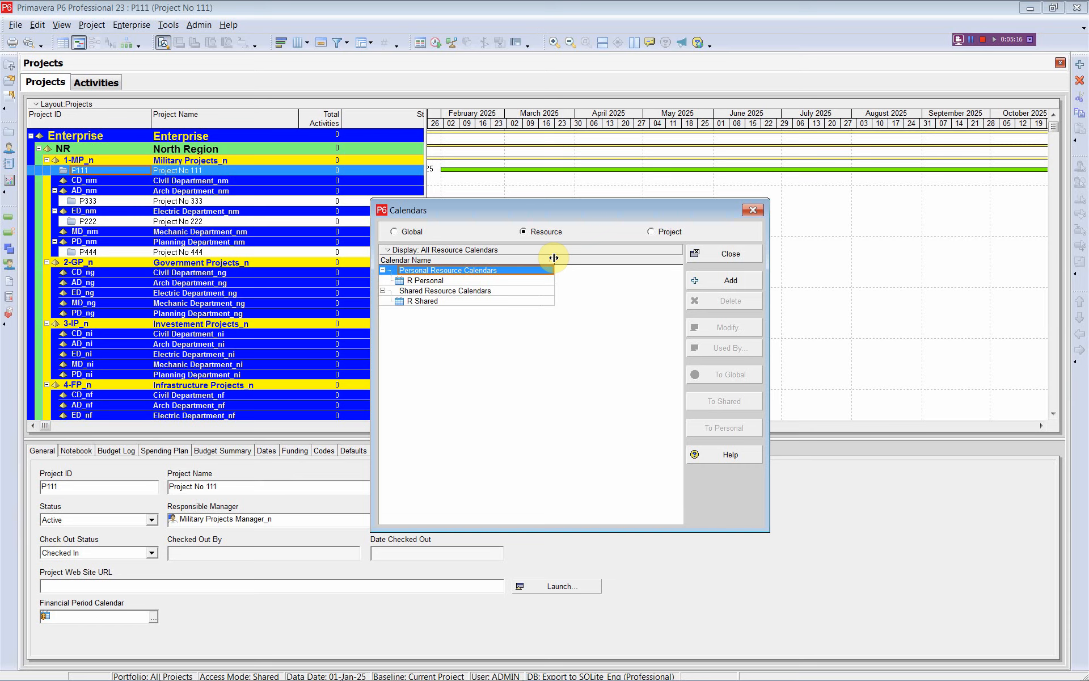
click(427, 283)
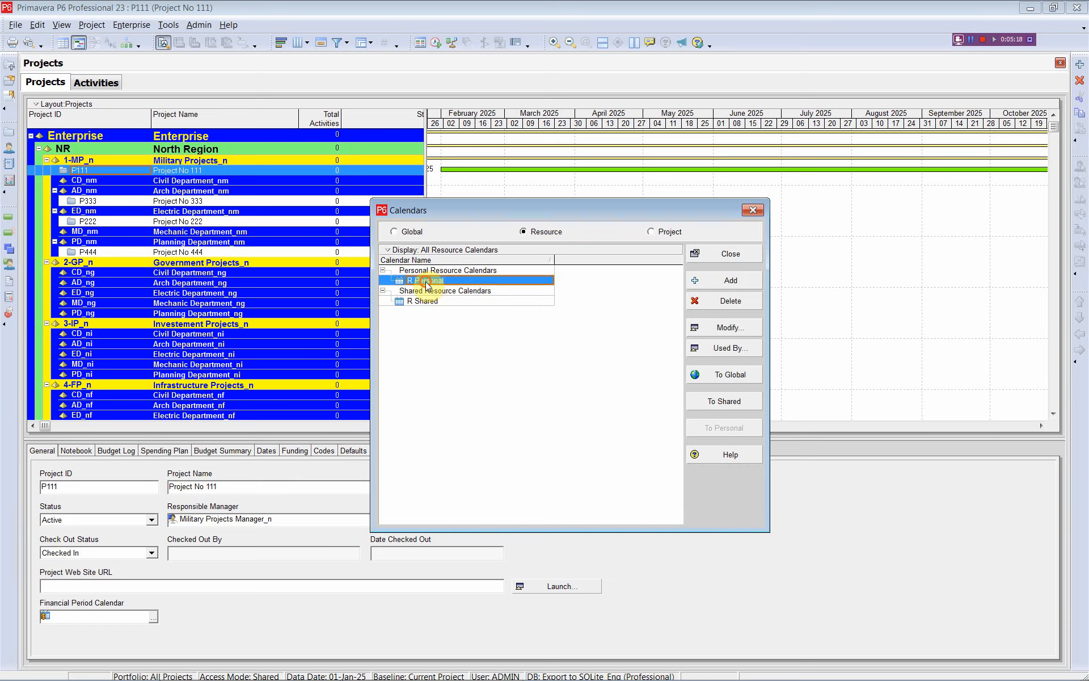
click(427, 303)
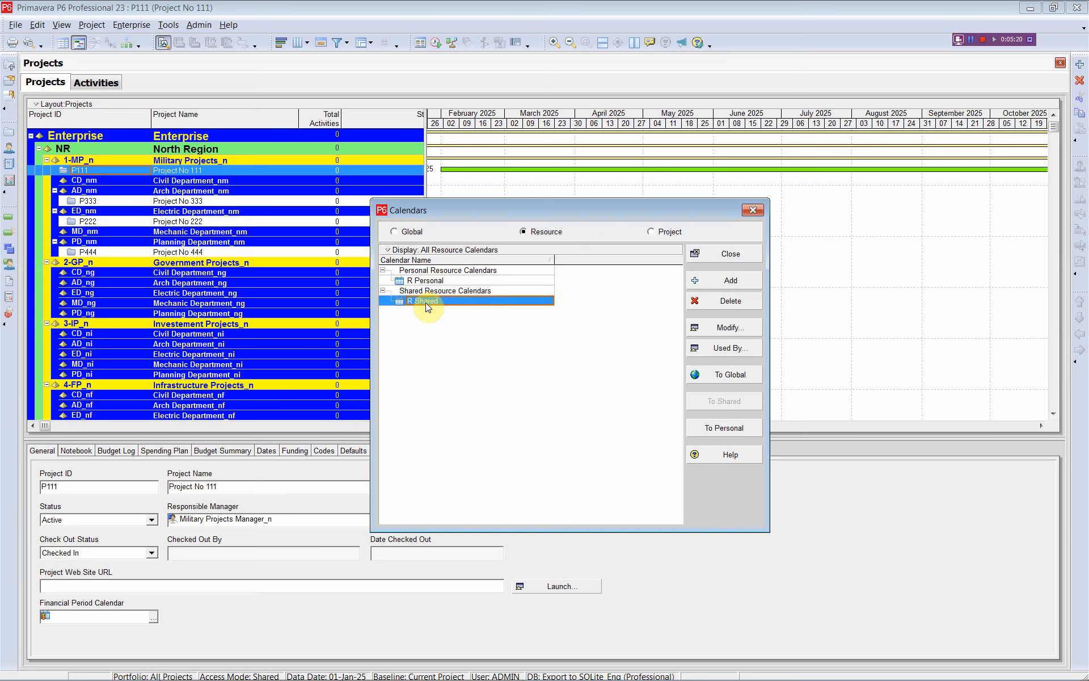
click(653, 232)
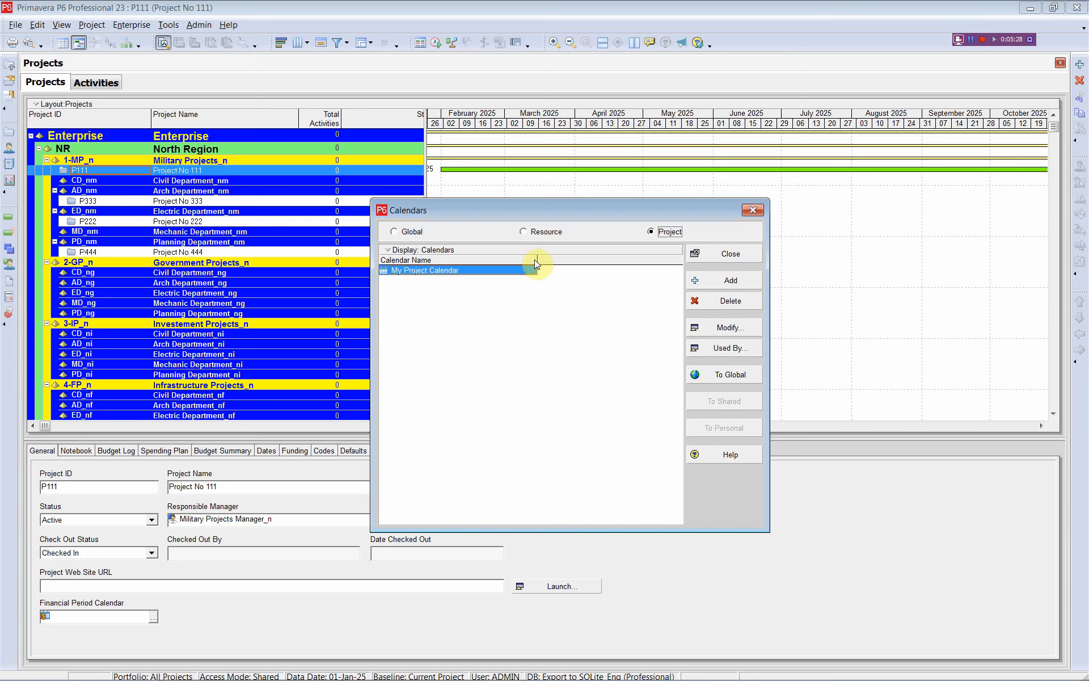
click(752, 217)
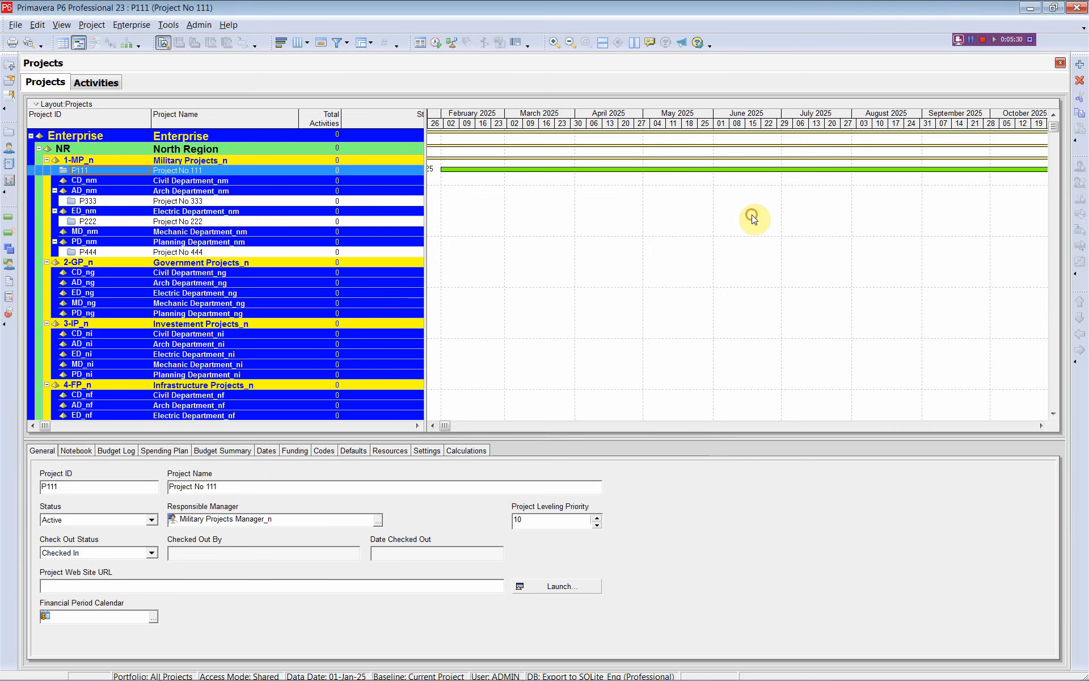
Switch back to Excel and rename the global and project calendars as My Global Calendar 1 and My Project Calendar 1
key(alt+Tab)
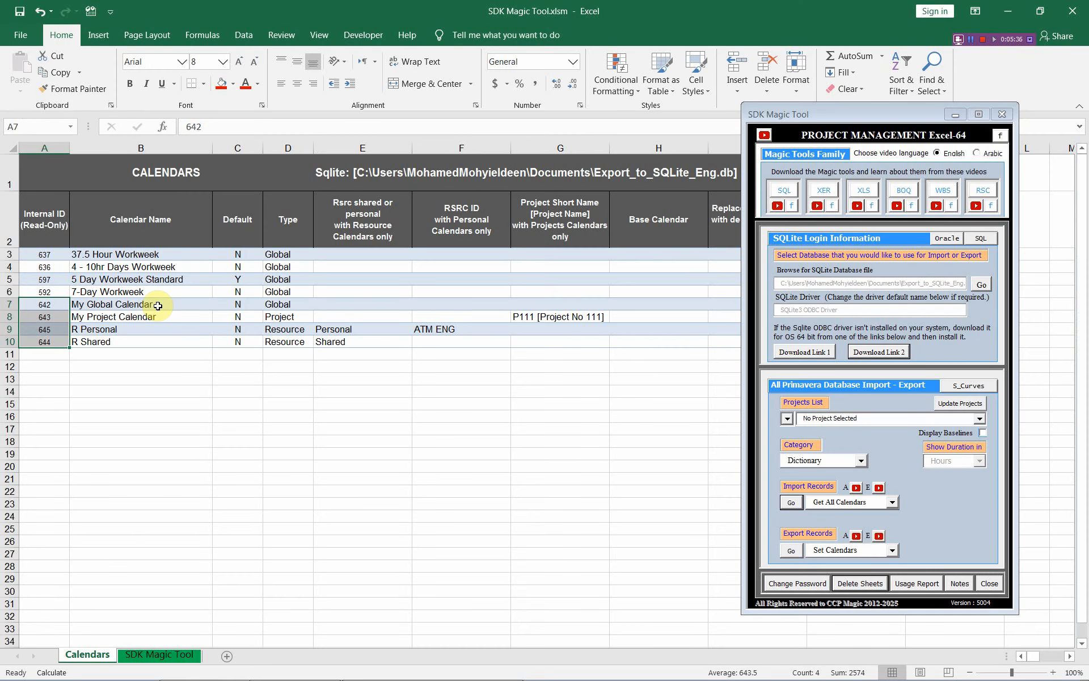
click(158, 306)
double_click(171, 306)
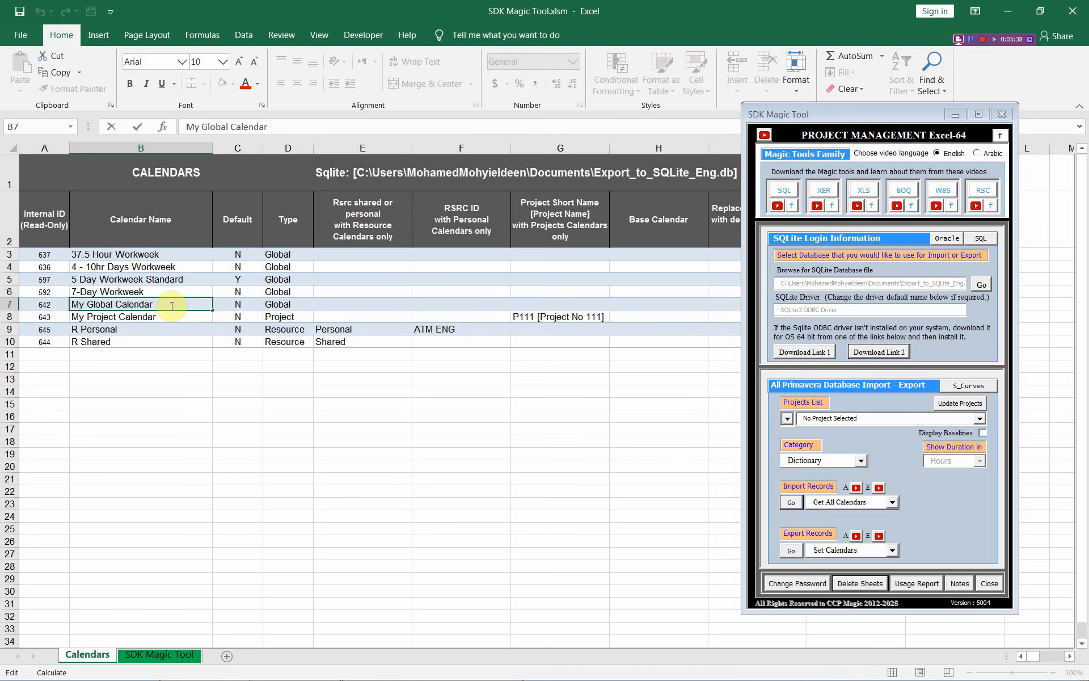
click(172, 316)
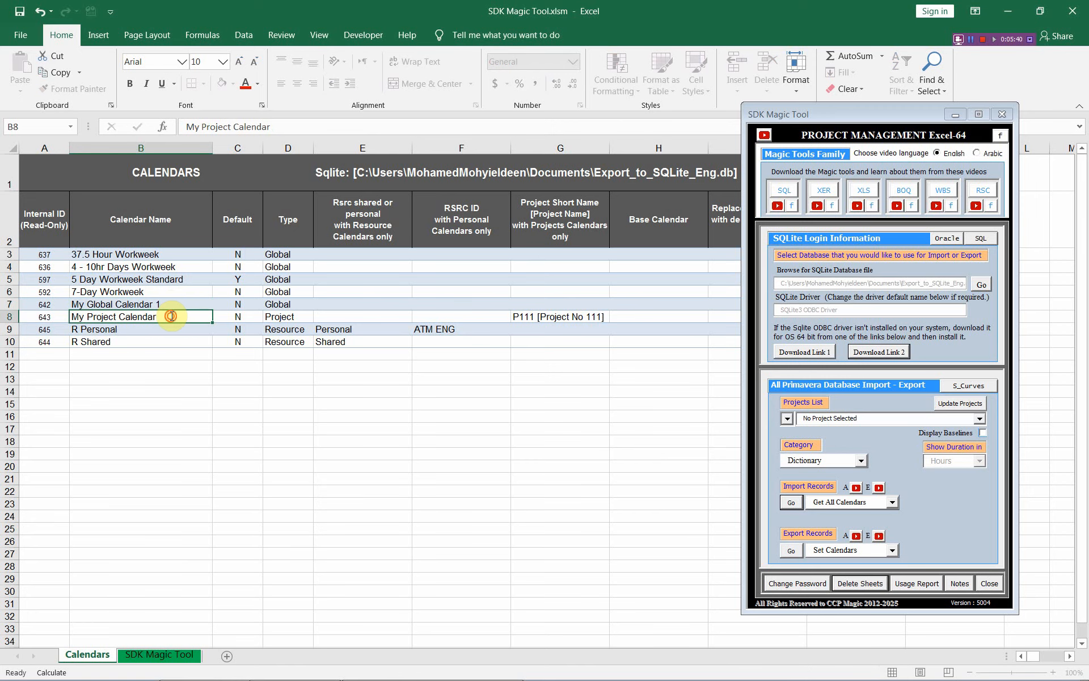
double_click(171, 316)
text(1)
Rename the two resource calendars as R Personal 1 and R Shared 1
click(169, 329)
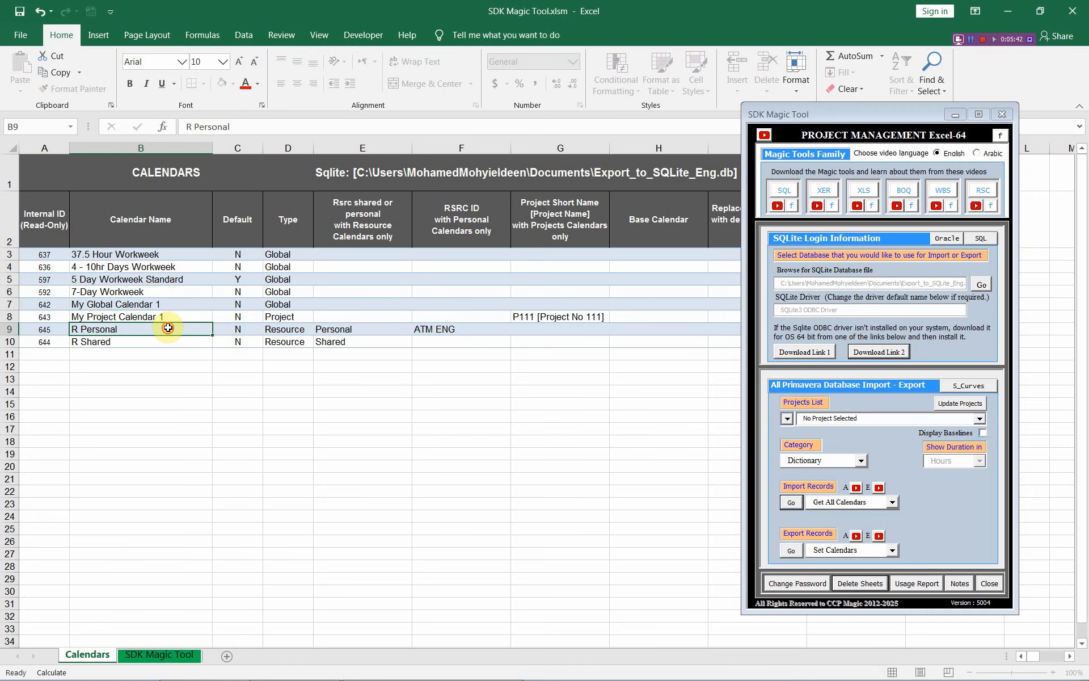
double_click(169, 328)
text(1)
click(155, 339)
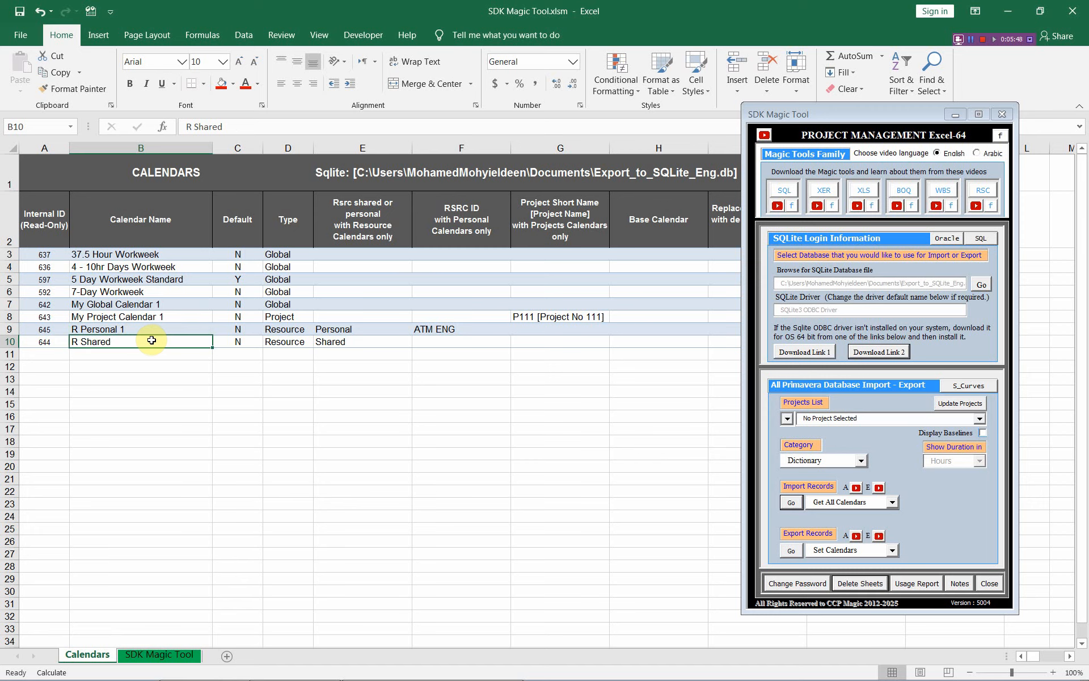
double_click(151, 340)
text(1)
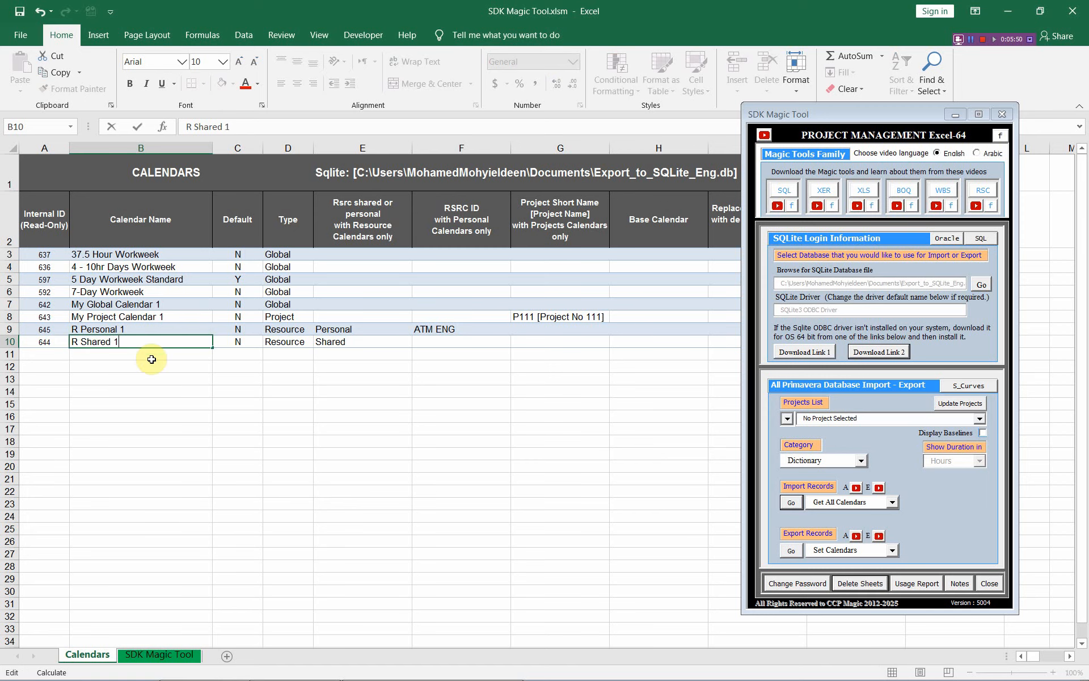
click(153, 364)
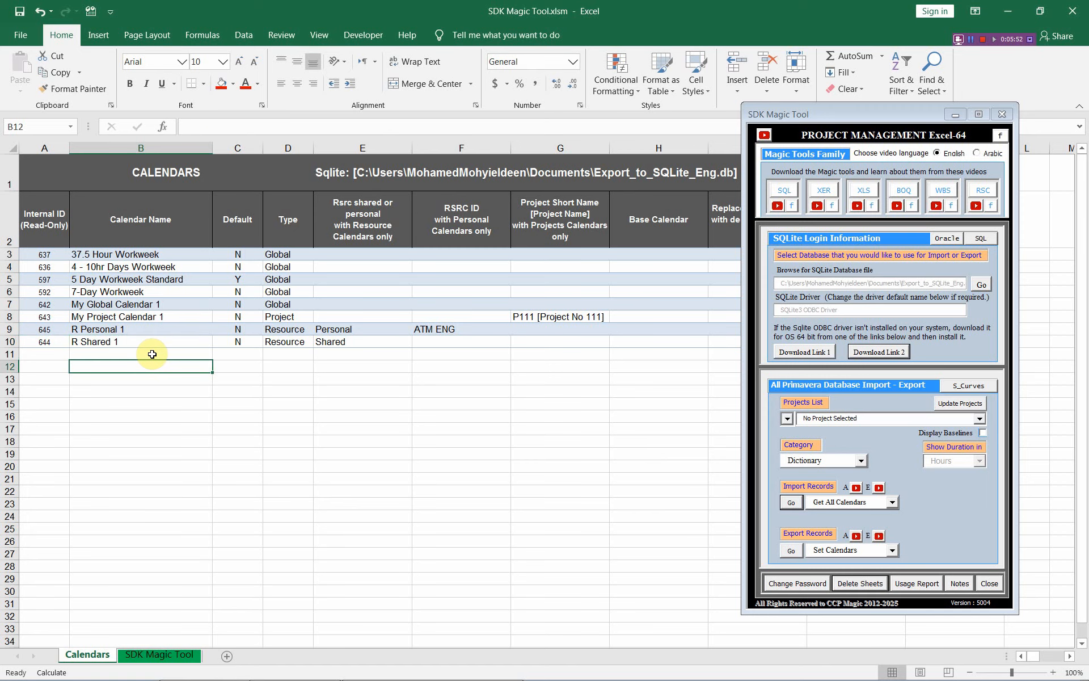
Export the renamed calendars to the SQLite database and import all calendars again
click(787, 552)
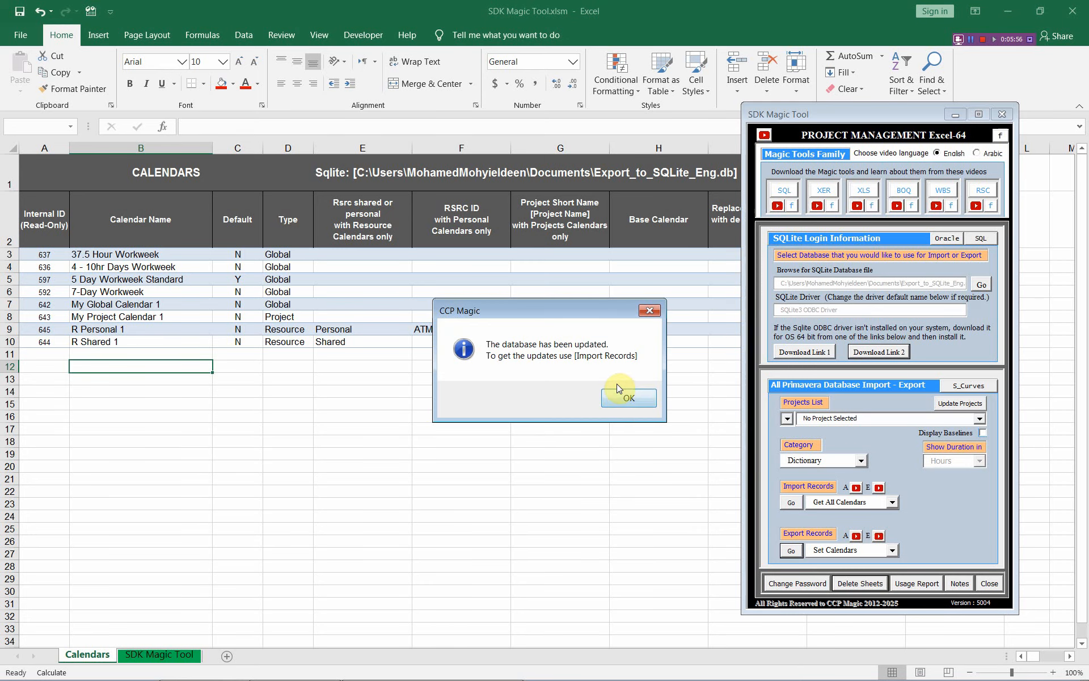
click(618, 390)
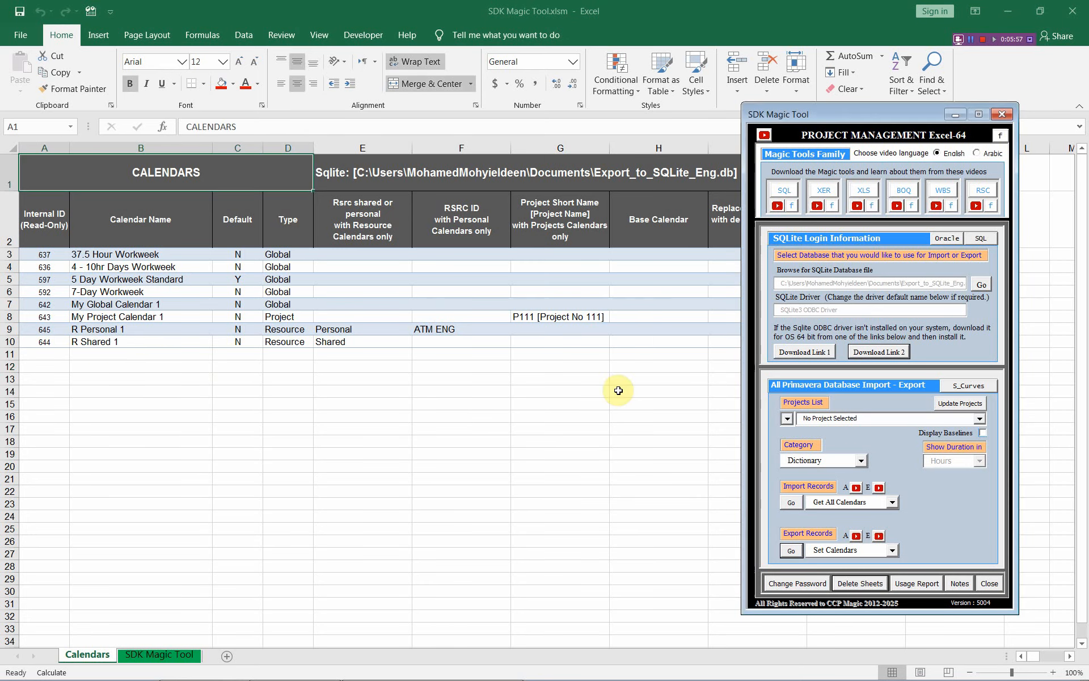
click(791, 502)
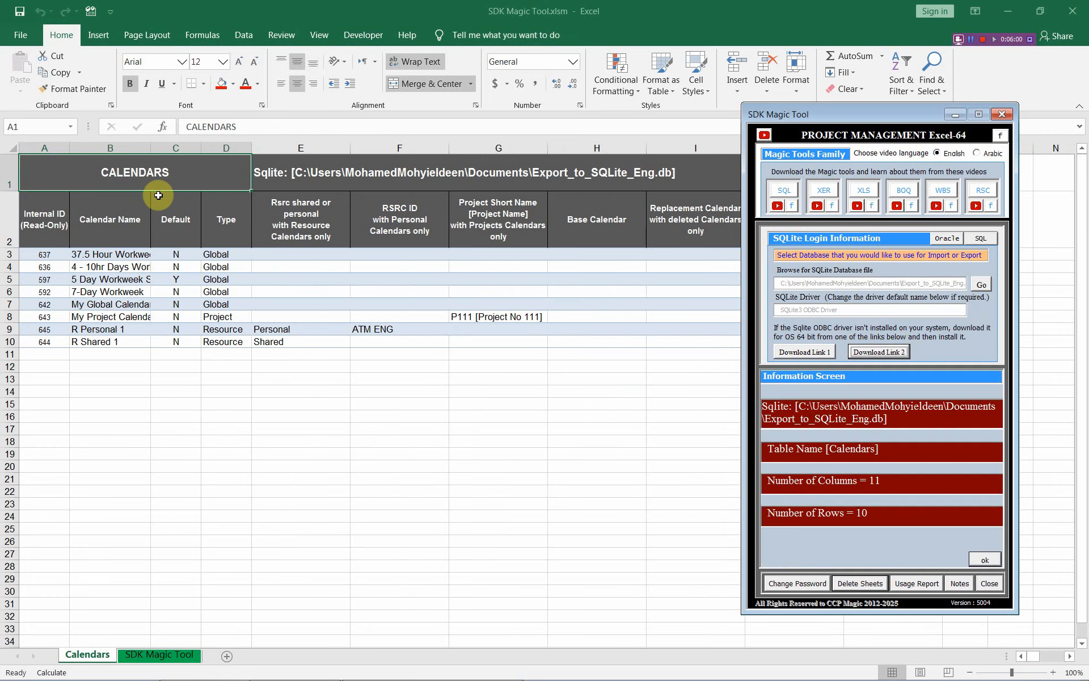
Widen the Calendar Name column to show the full names and select the four renamed calendars
click(150, 146)
drag(206, 148, 258, 148)
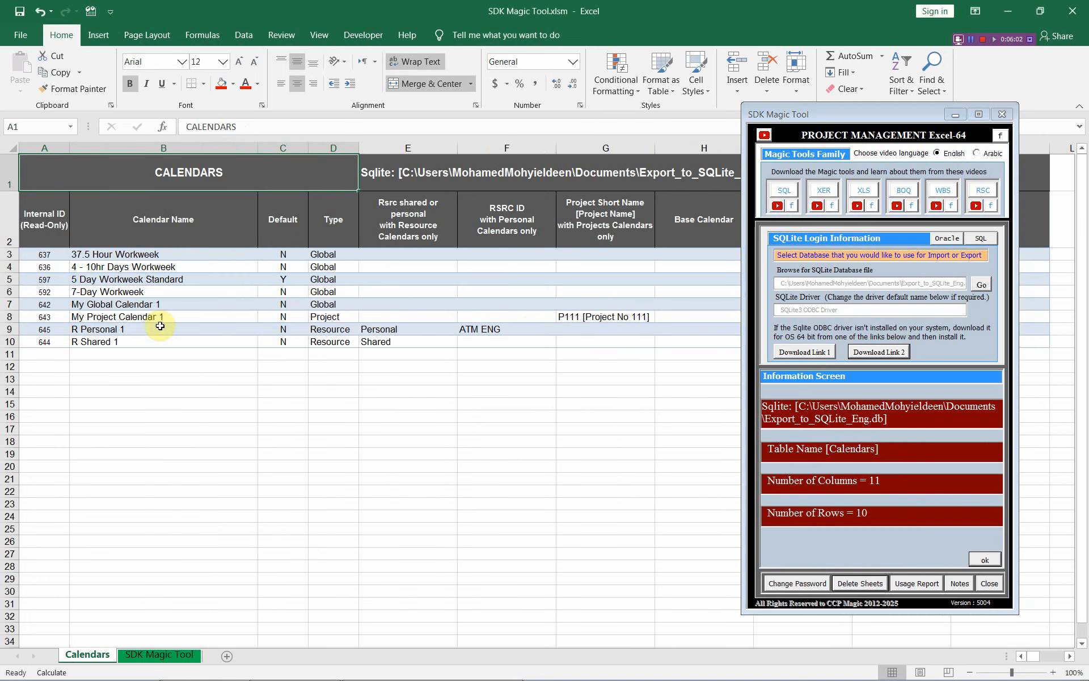
drag(181, 307, 189, 341)
Return to Primavera P6, refresh the data again and reopen the enterprise calendars
key(alt+Tab)
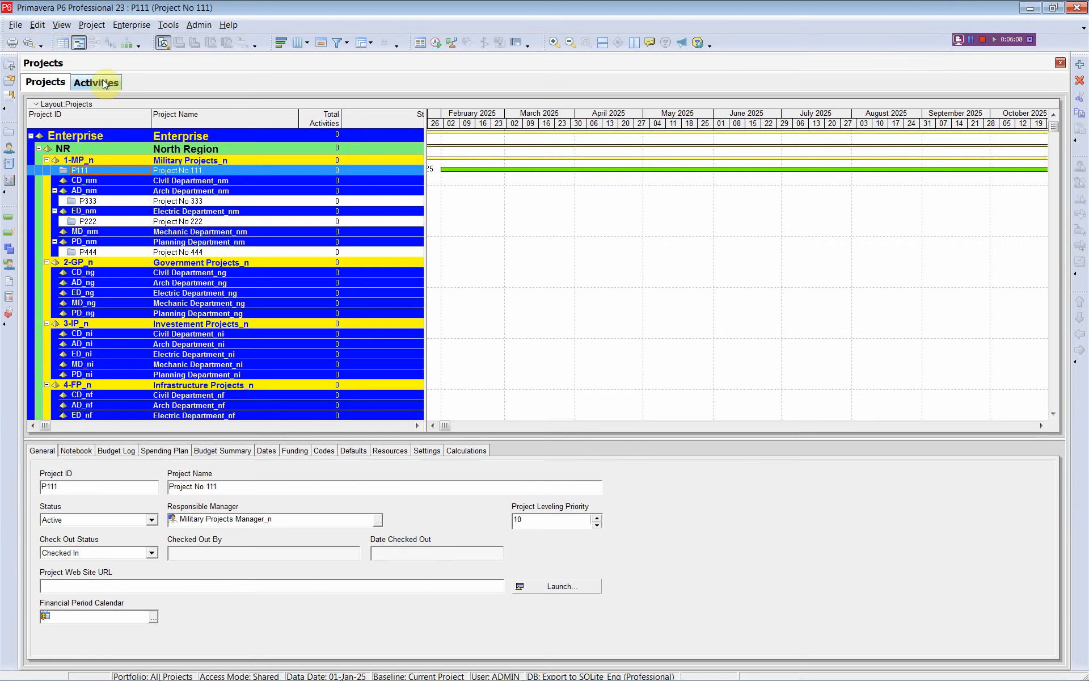
click(13, 26)
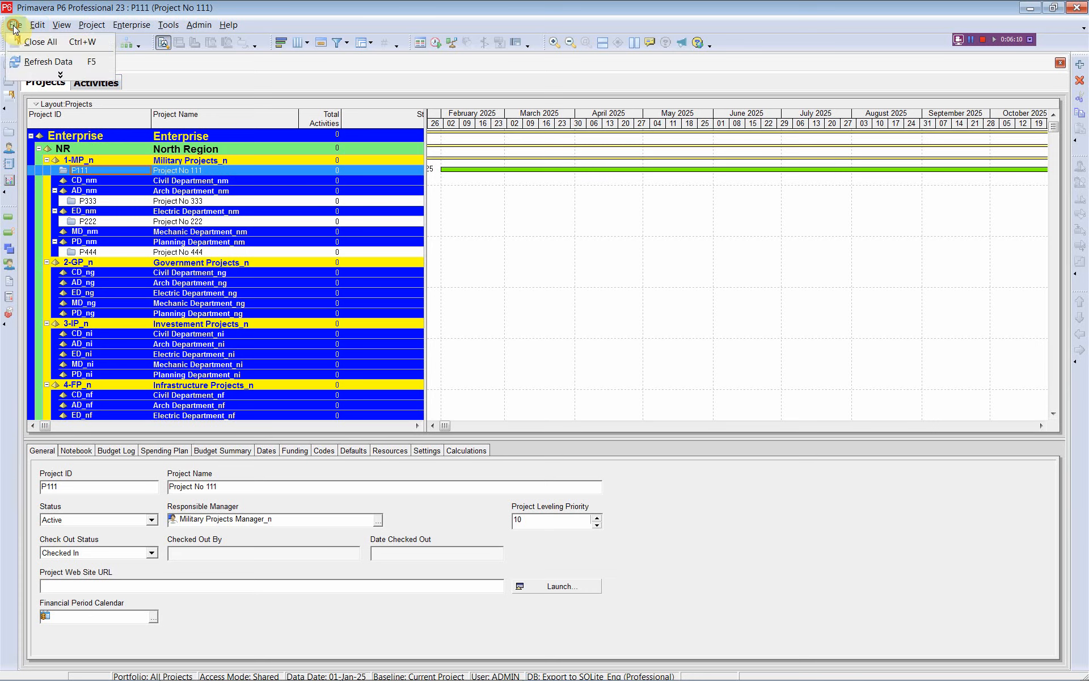
click(43, 62)
click(133, 26)
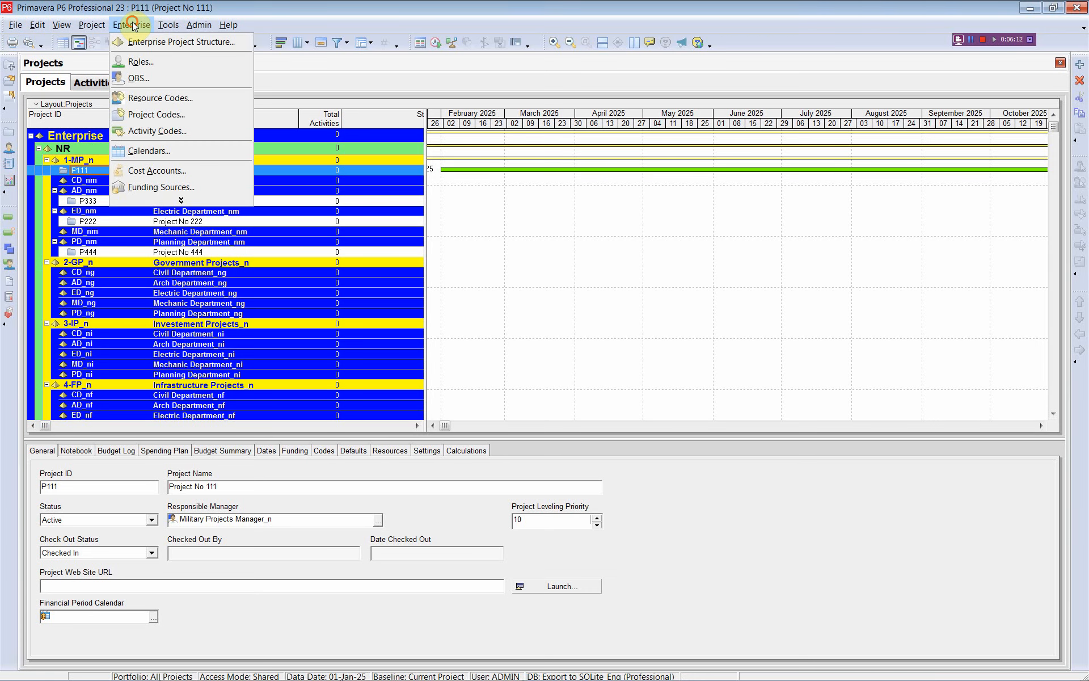
click(169, 151)
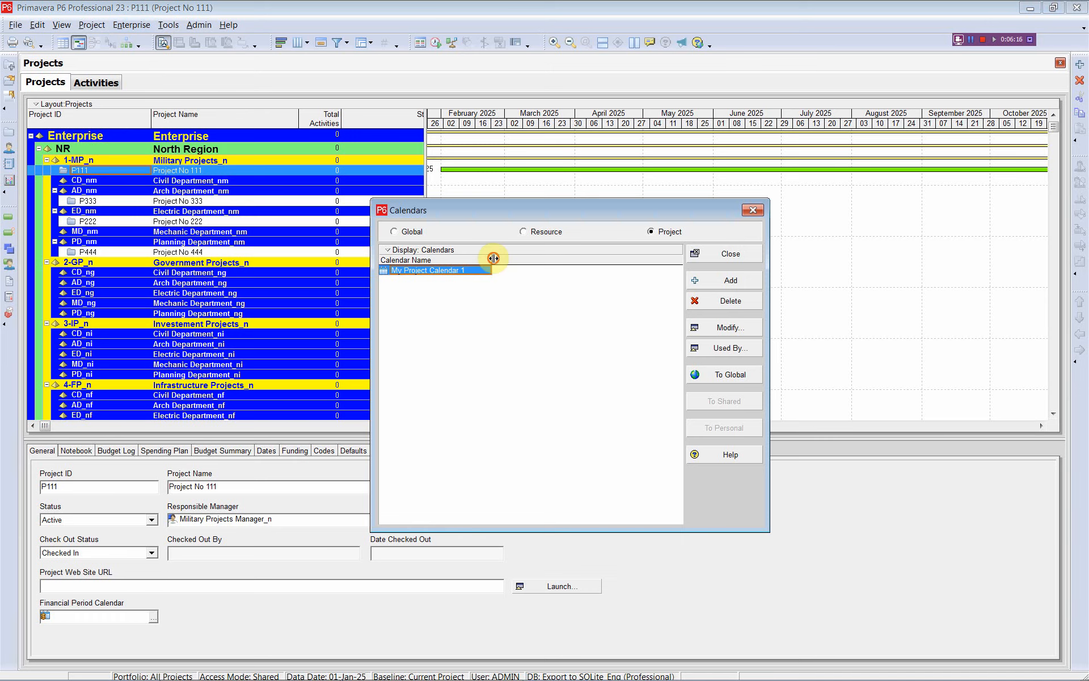
Check the names of the updated project calendar and of the personal and shared resource calendars
drag(493, 260, 521, 259)
click(523, 232)
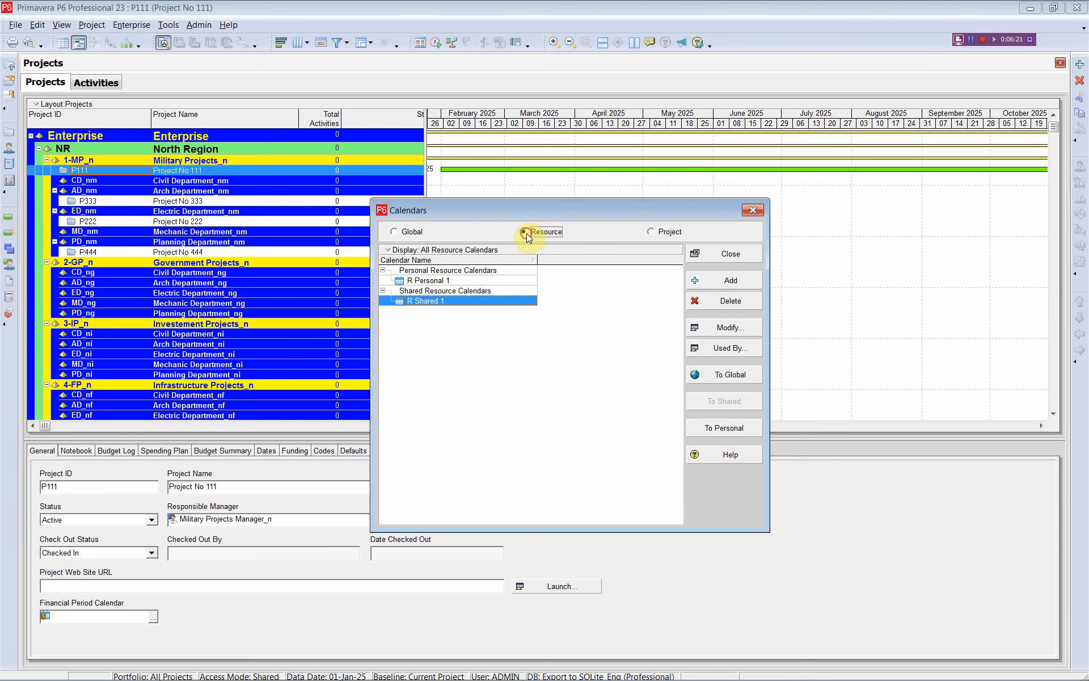
click(447, 283)
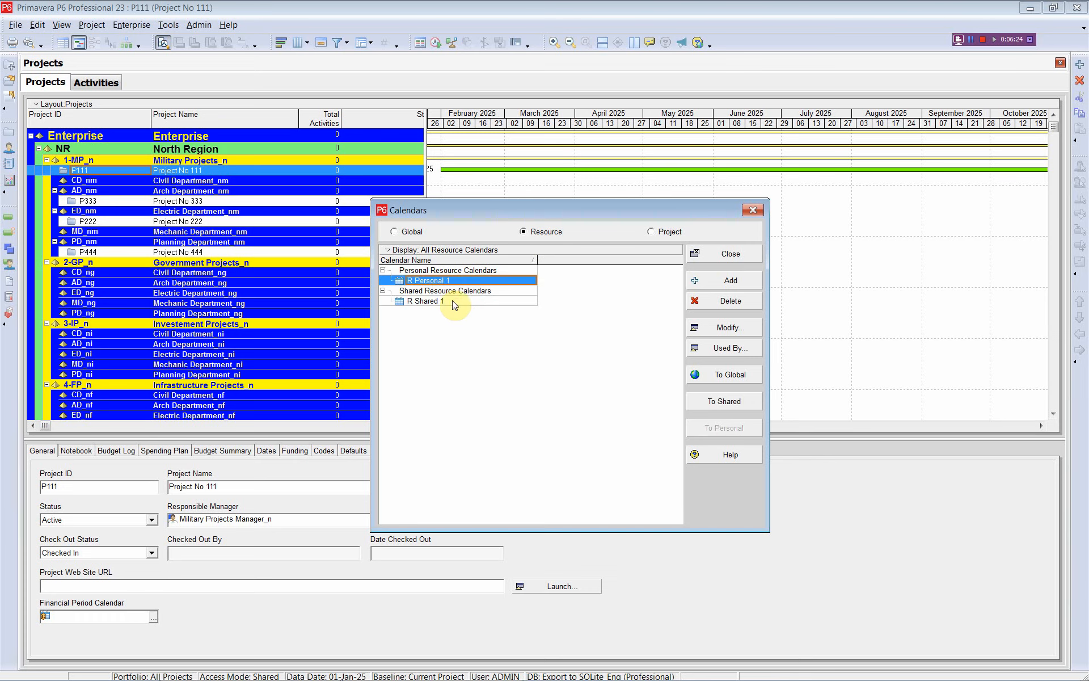
click(454, 303)
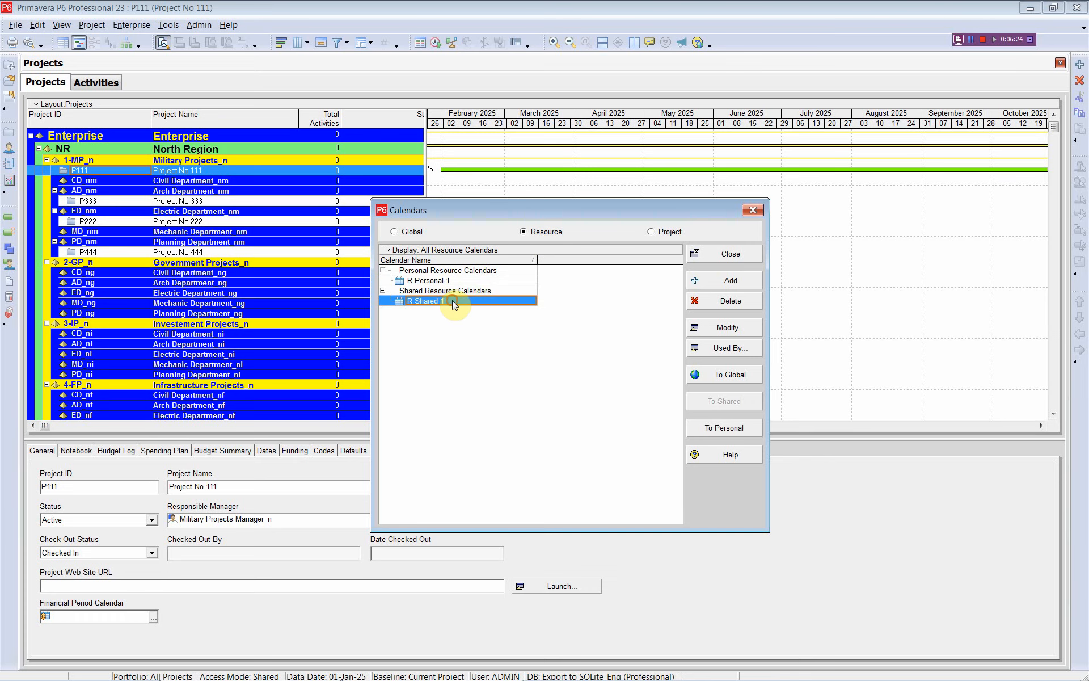
Check the name of the updated global calendar and close the enterprise calendars
click(394, 232)
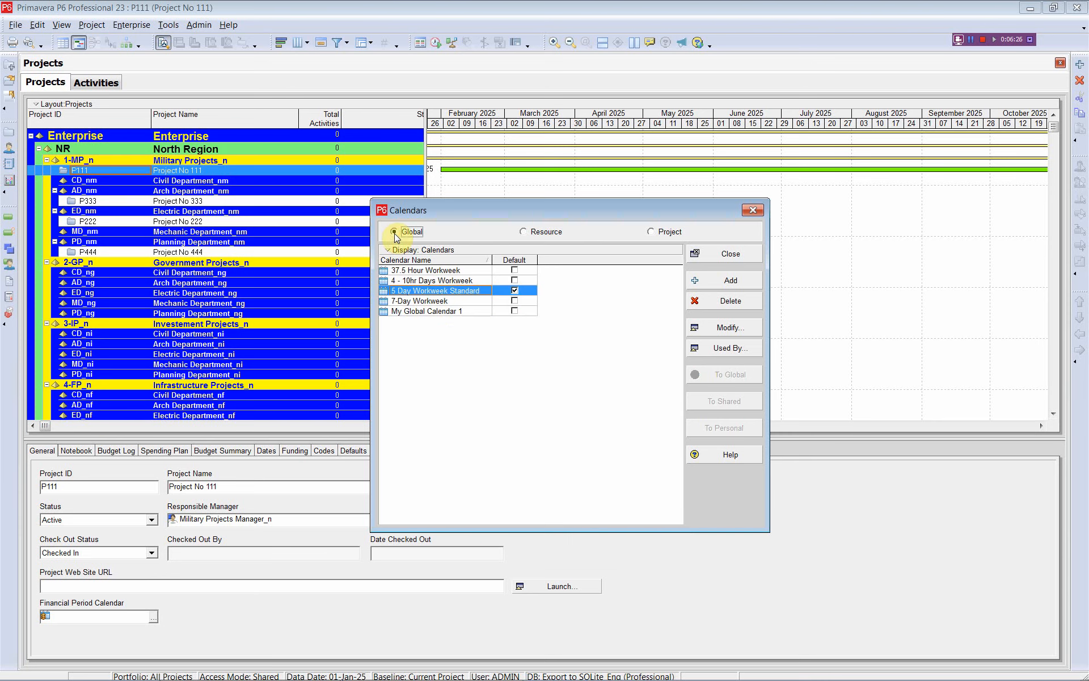
click(437, 314)
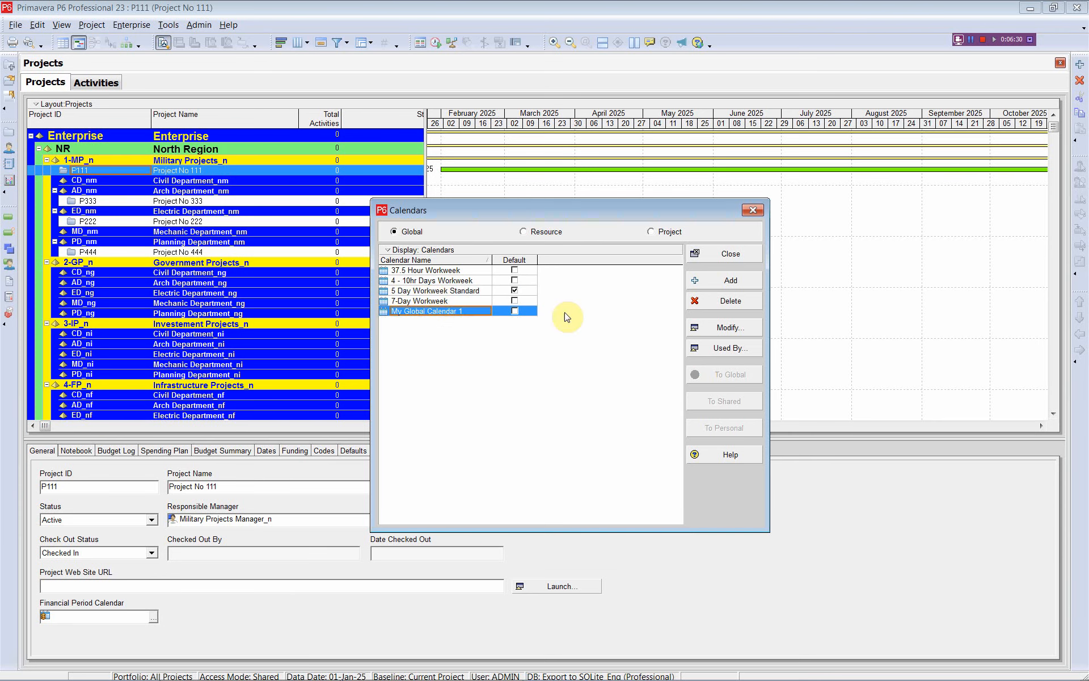
click(749, 210)
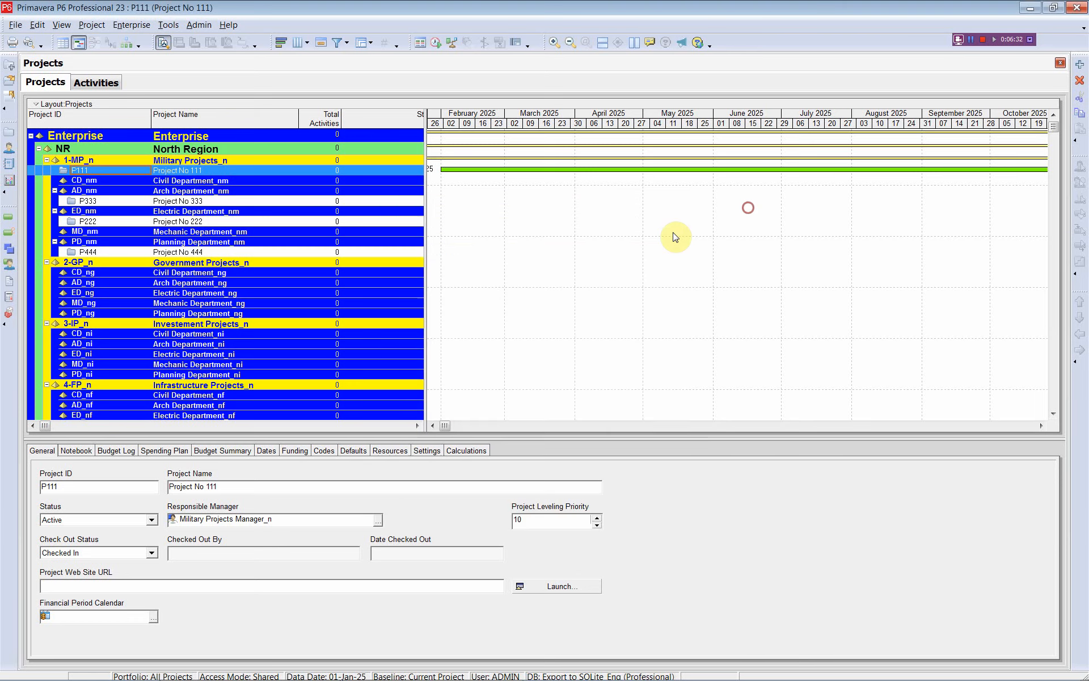
Switch to Excel and mark My Global Calendar 1, My Project Calendar 1, R Personal 1 and R Shared 1 for deletion with y
key(alt+Tab)
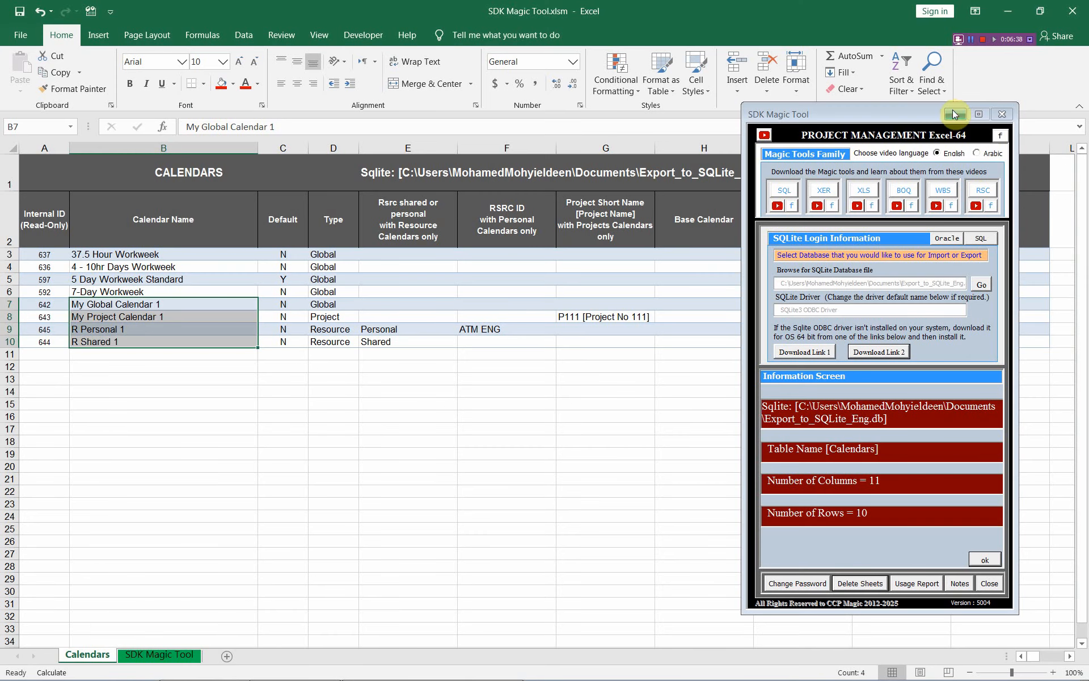
click(985, 559)
drag(899, 111, 886, 461)
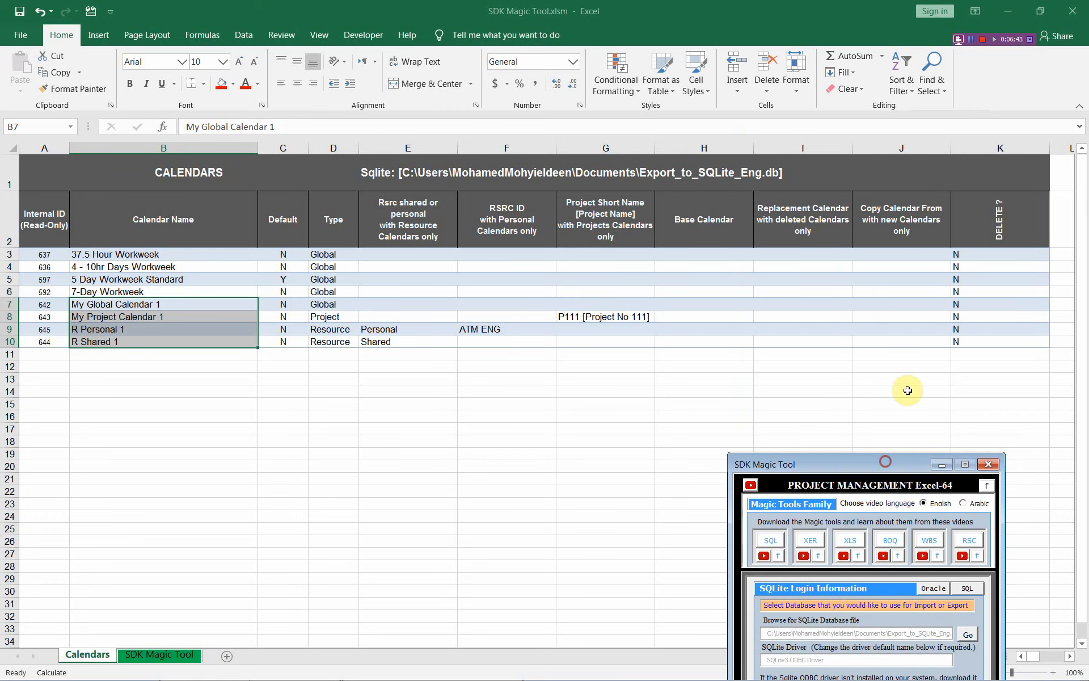
click(985, 307)
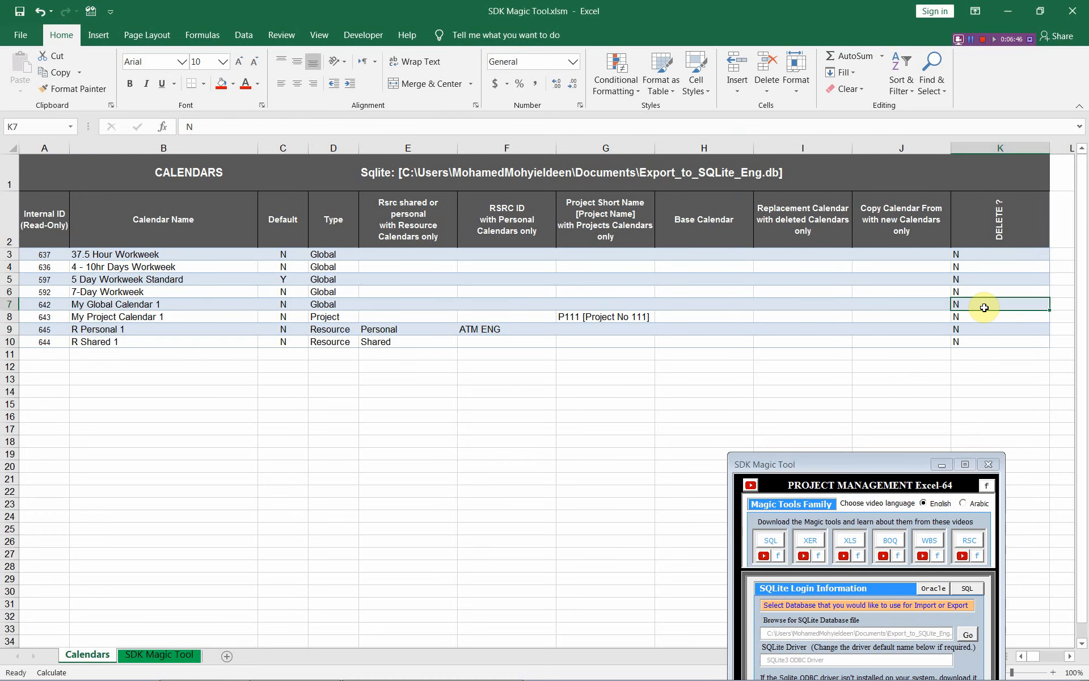
text(y)
click(980, 322)
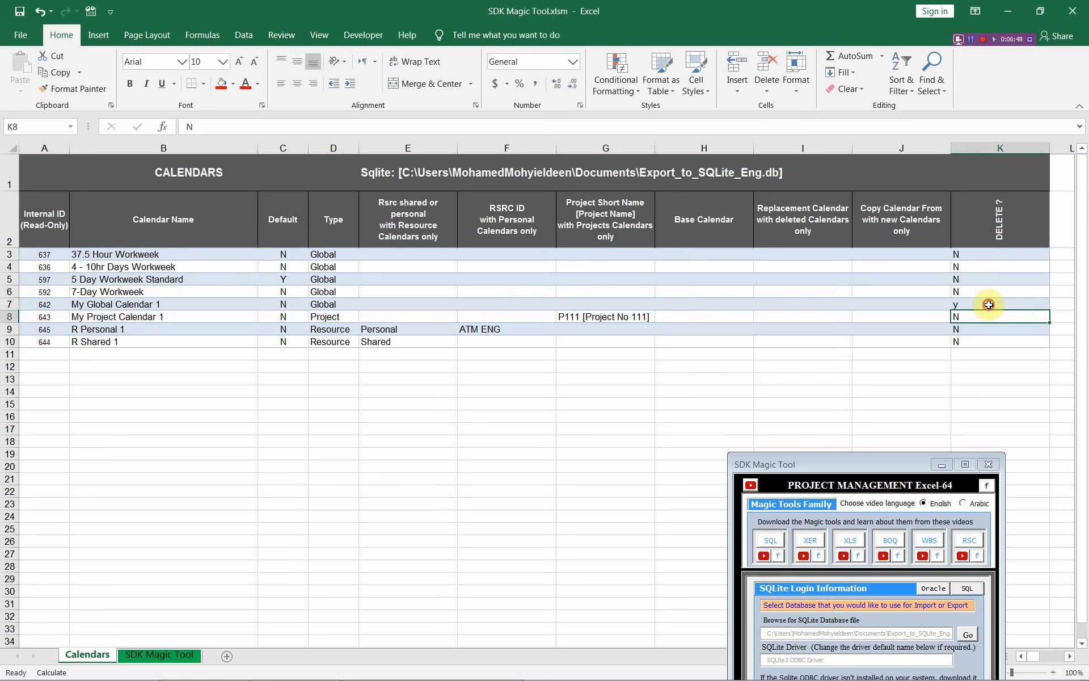
click(988, 305)
drag(1048, 310, 1007, 363)
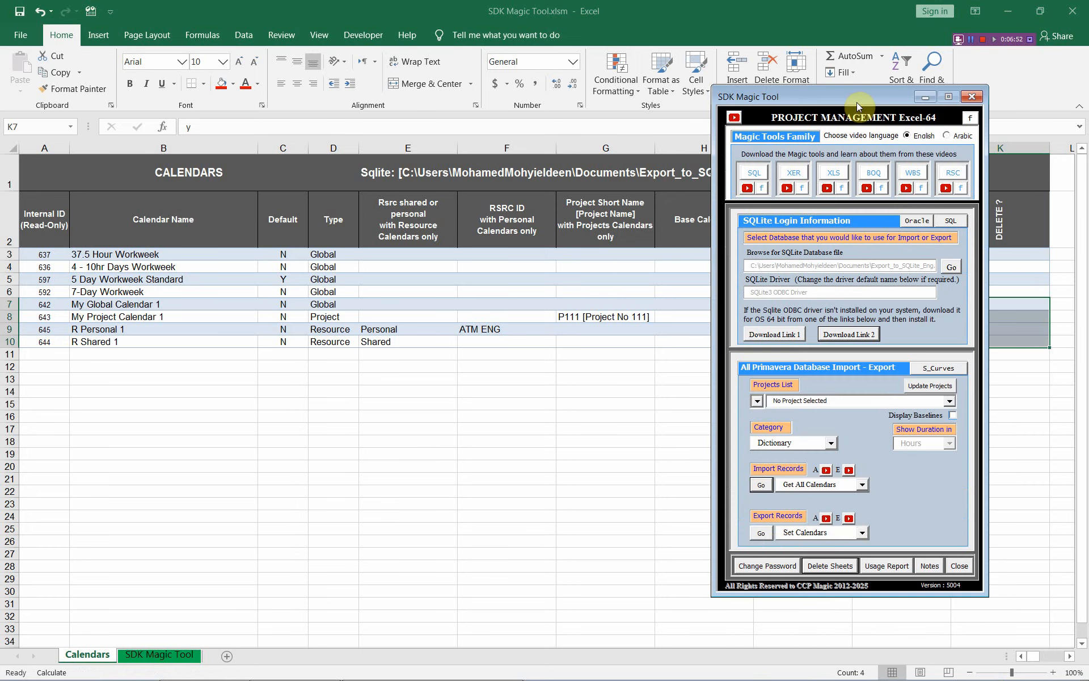
Export the calendar deletions to the SQLite database, choosing to delete and replace assigned calendars
click(768, 533)
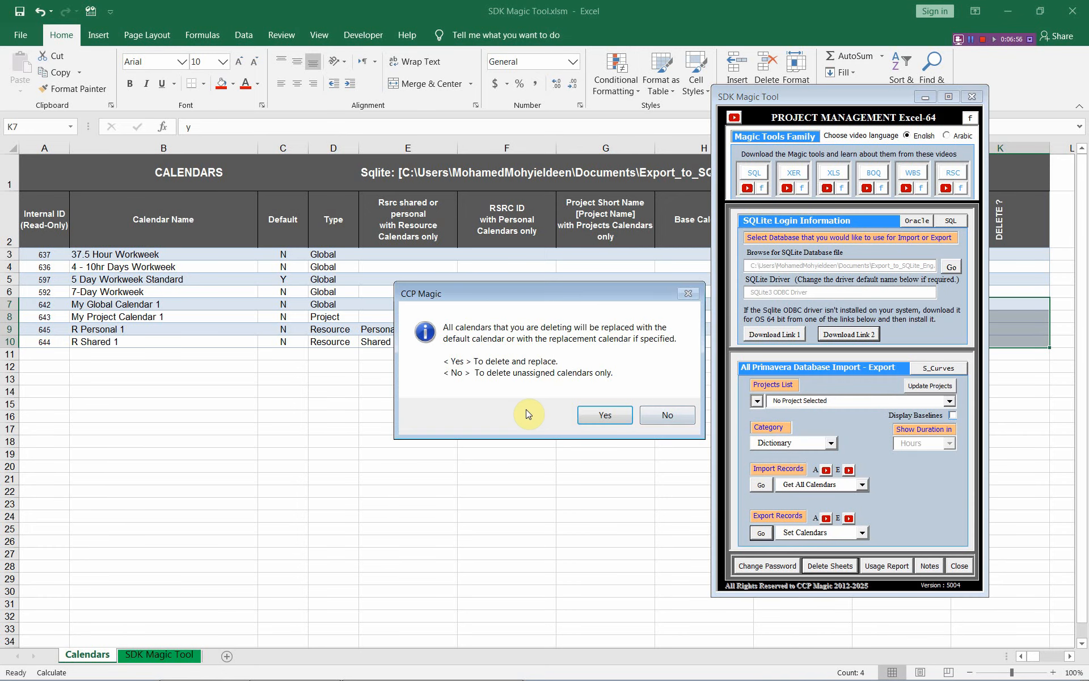
click(595, 417)
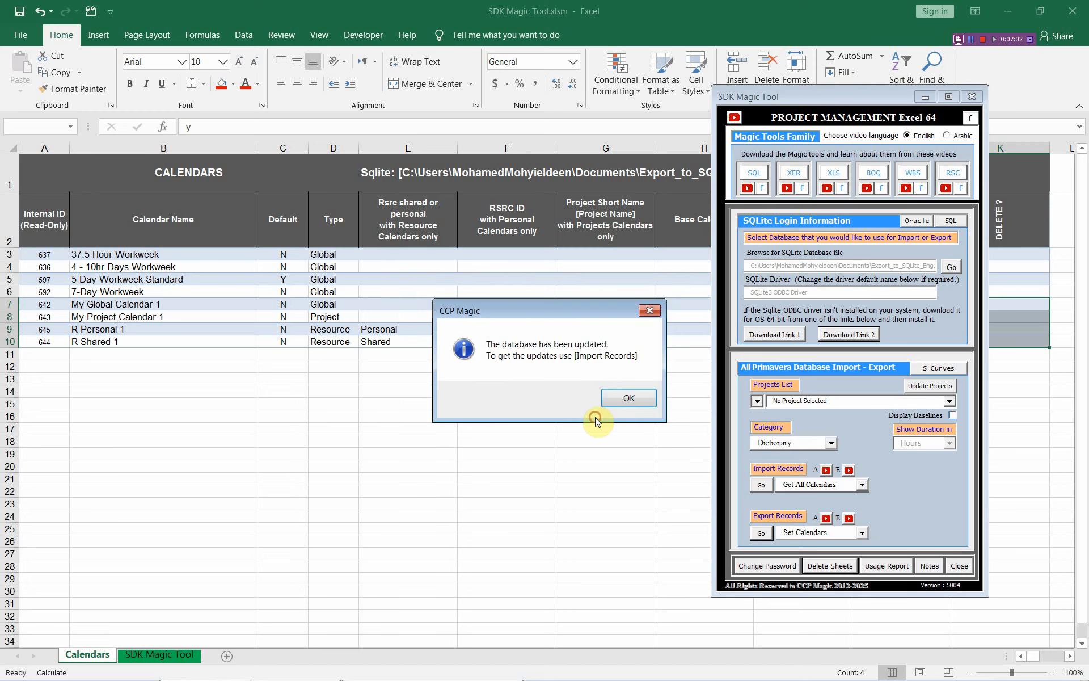
click(630, 398)
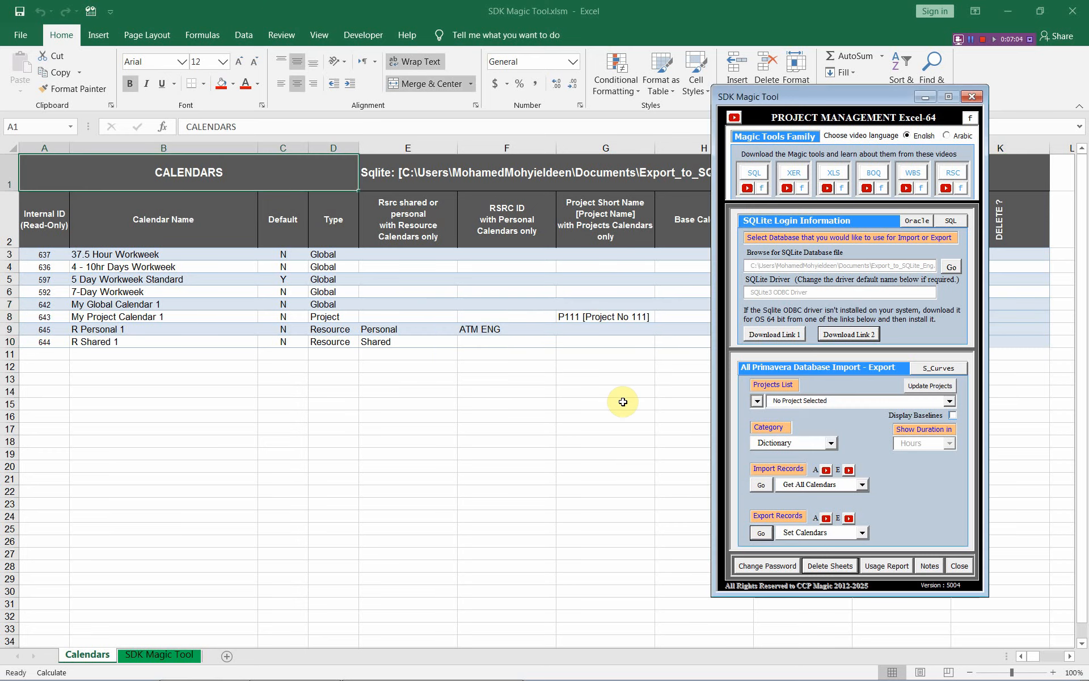
Import all calendars from the database again and widen the Calendar Name column to show the full names
drag(803, 92, 863, 85)
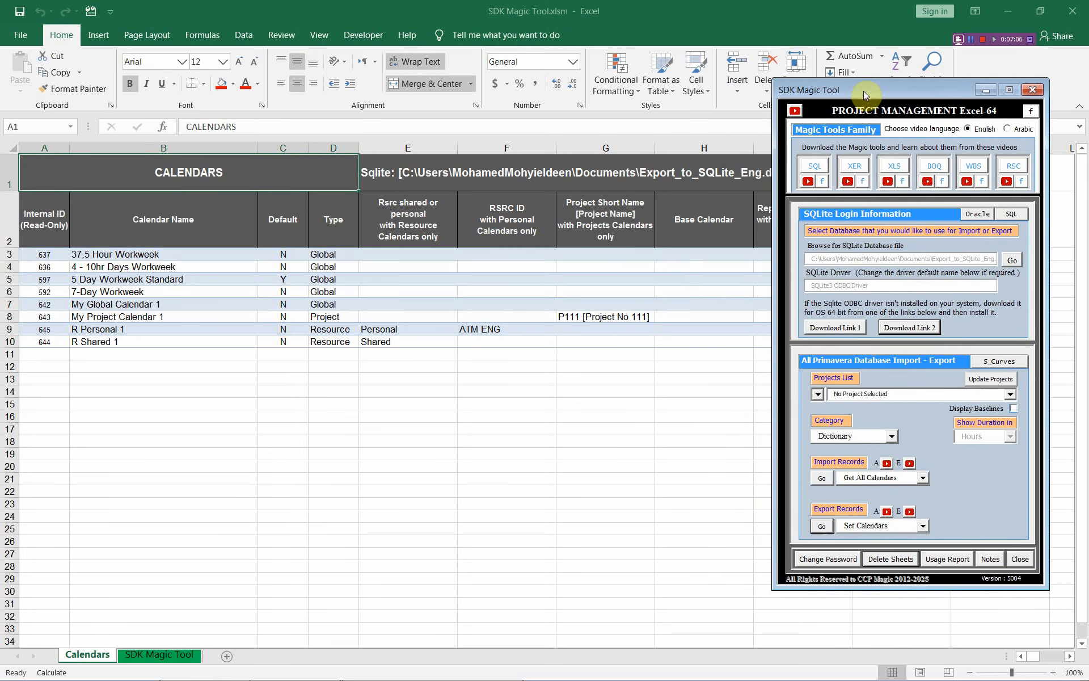
click(822, 479)
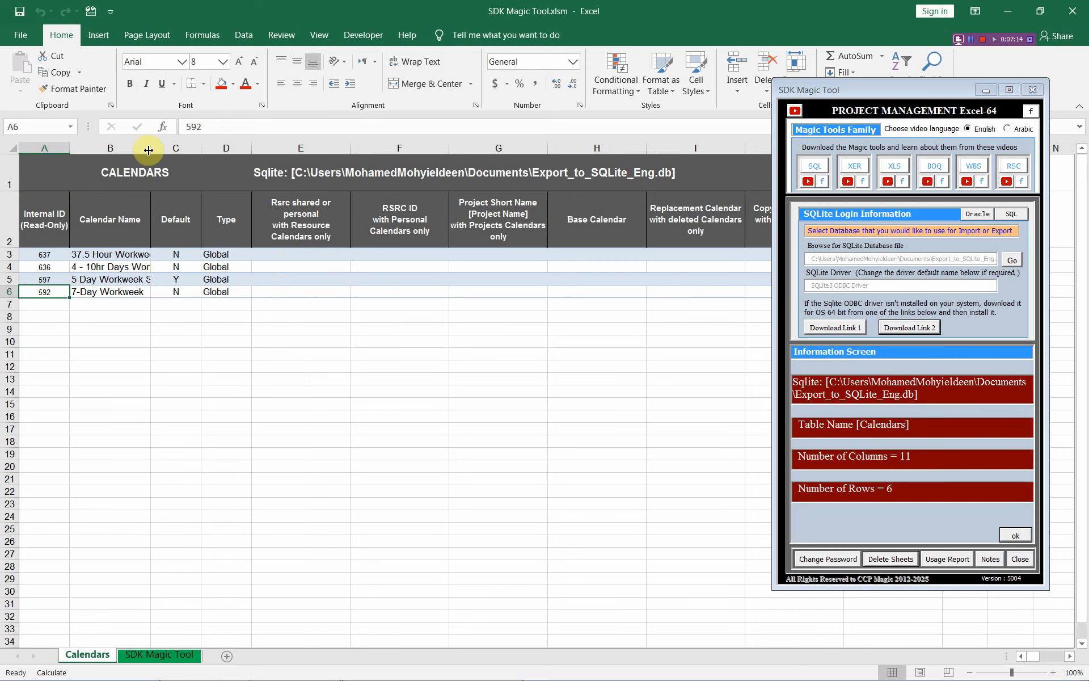
drag(150, 149, 253, 149)
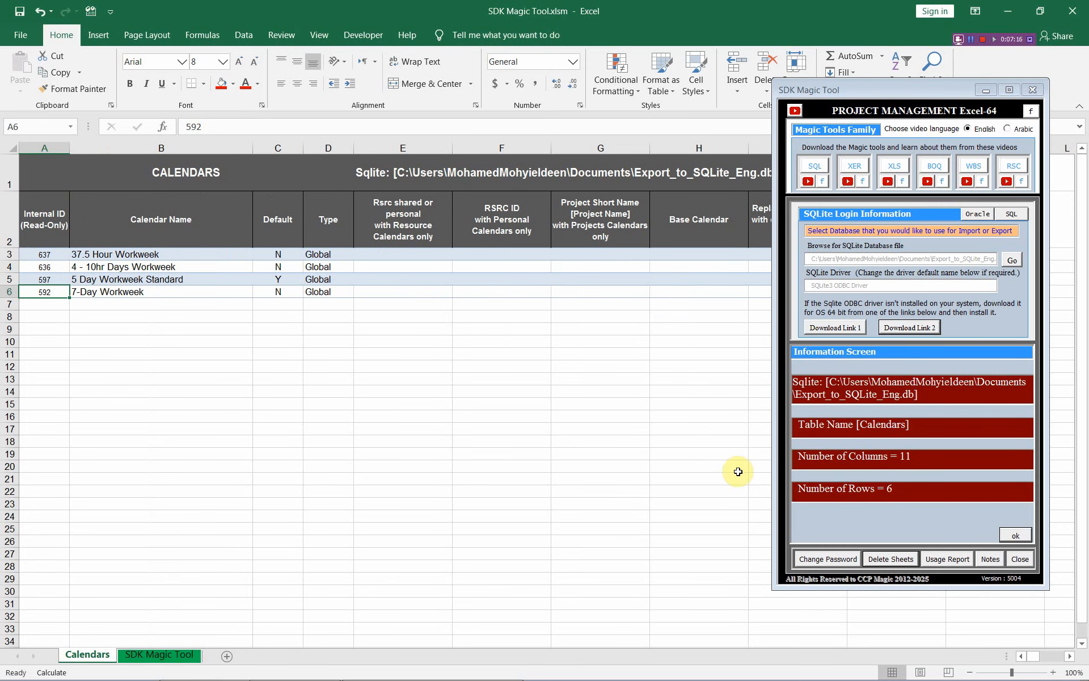
click(1013, 534)
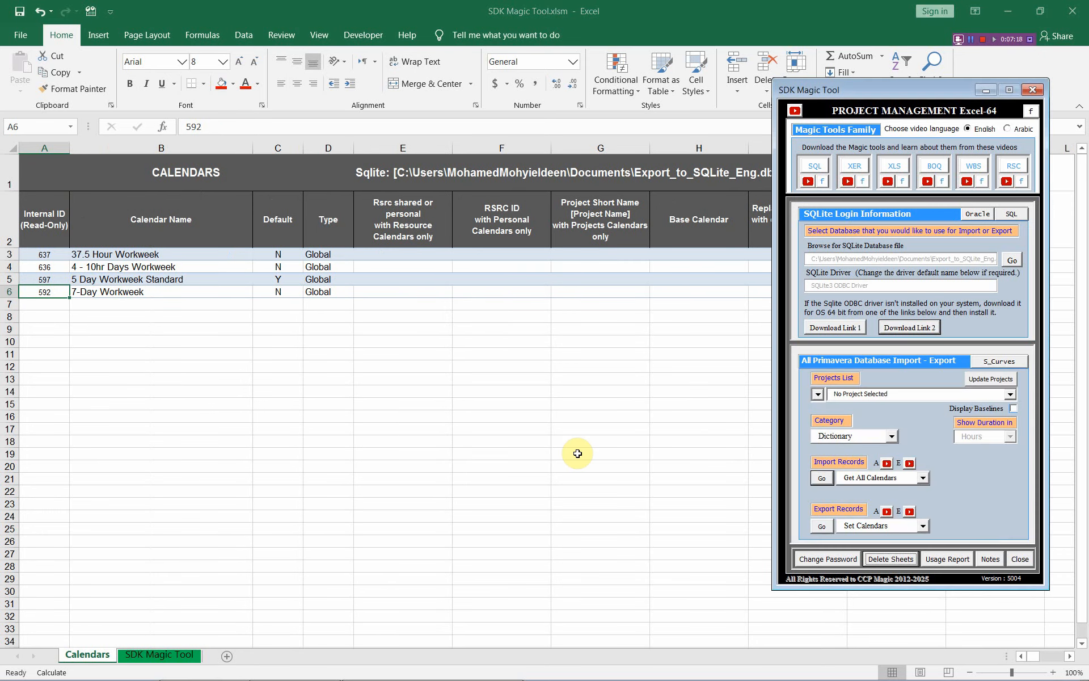
Switch to Primavera P6, refresh the data and open the enterprise calendars
key(alt+Tab)
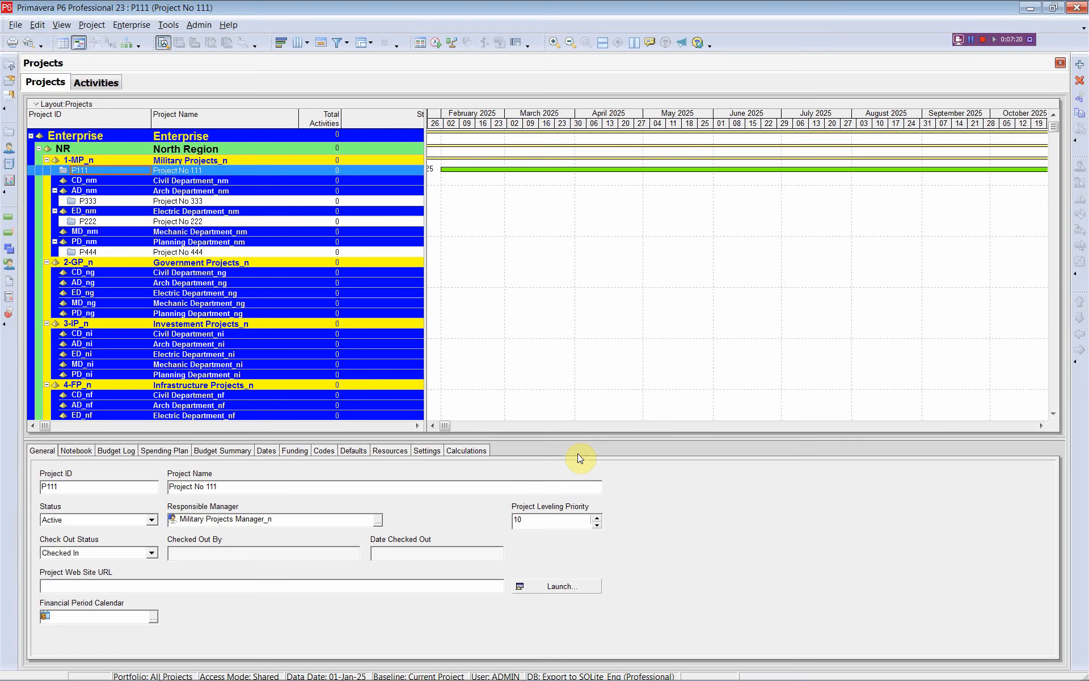
click(16, 25)
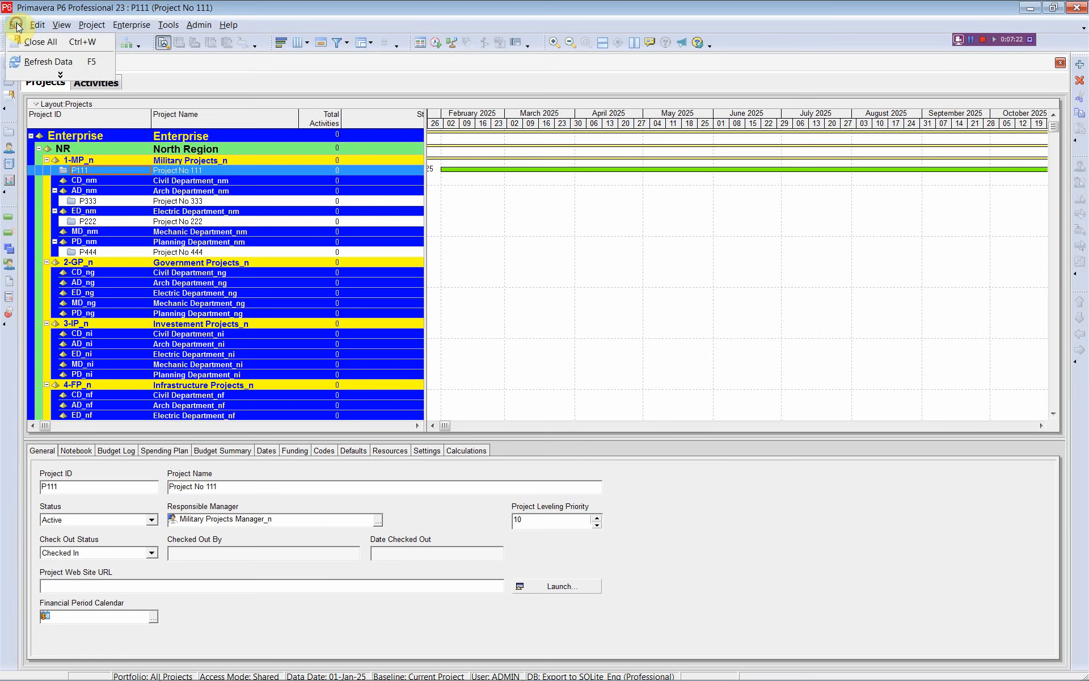
click(48, 61)
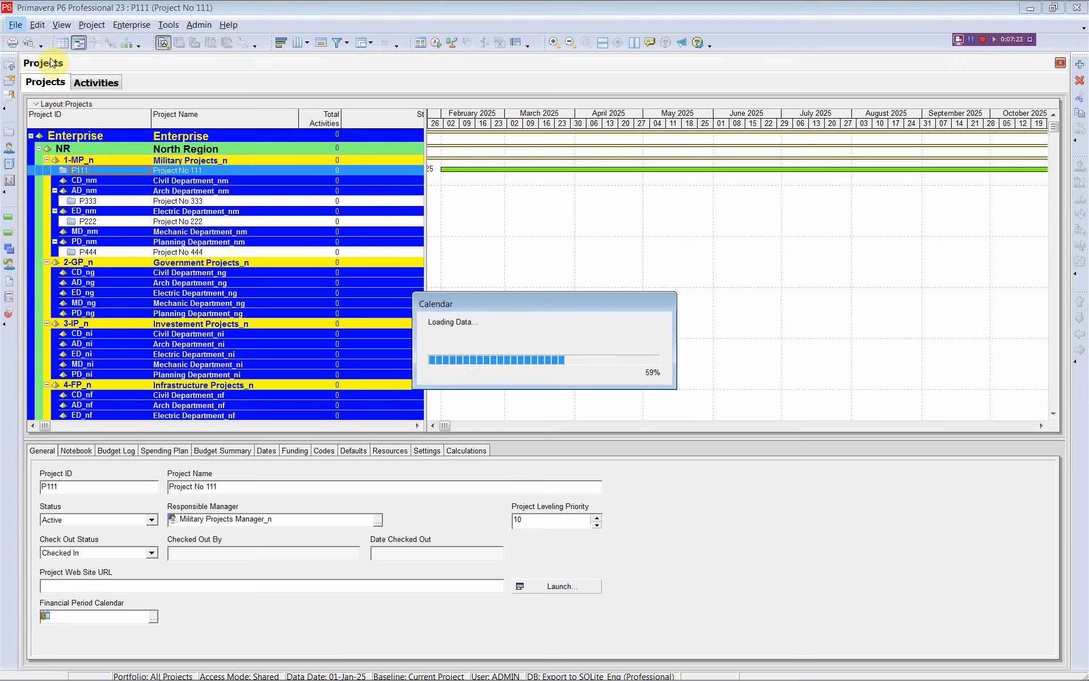
click(135, 26)
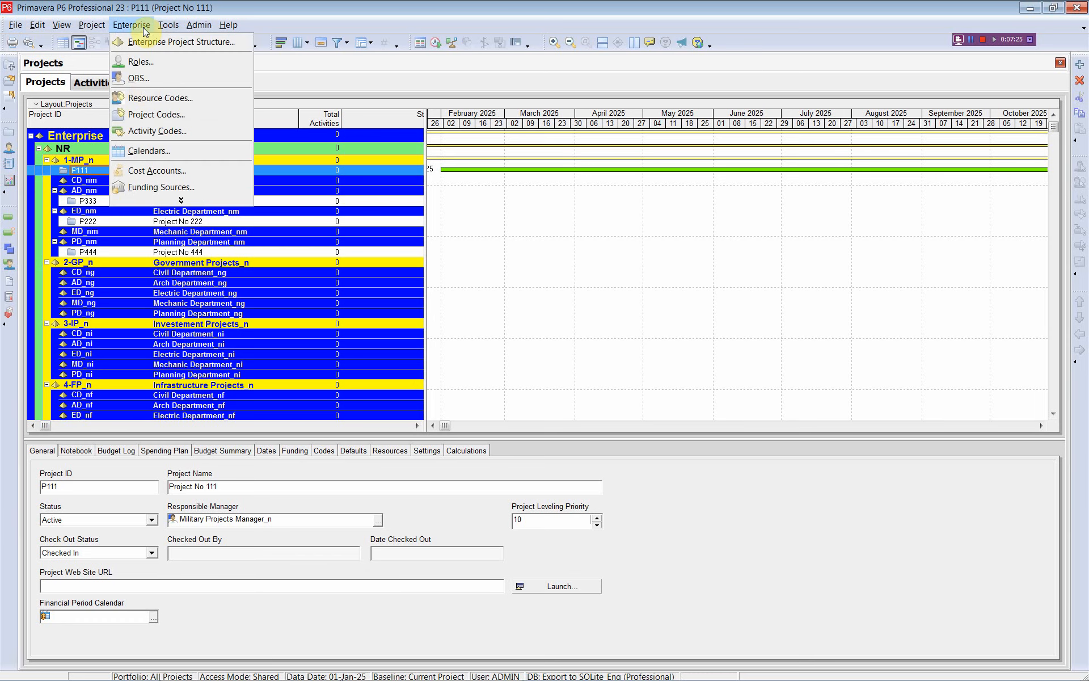
click(148, 151)
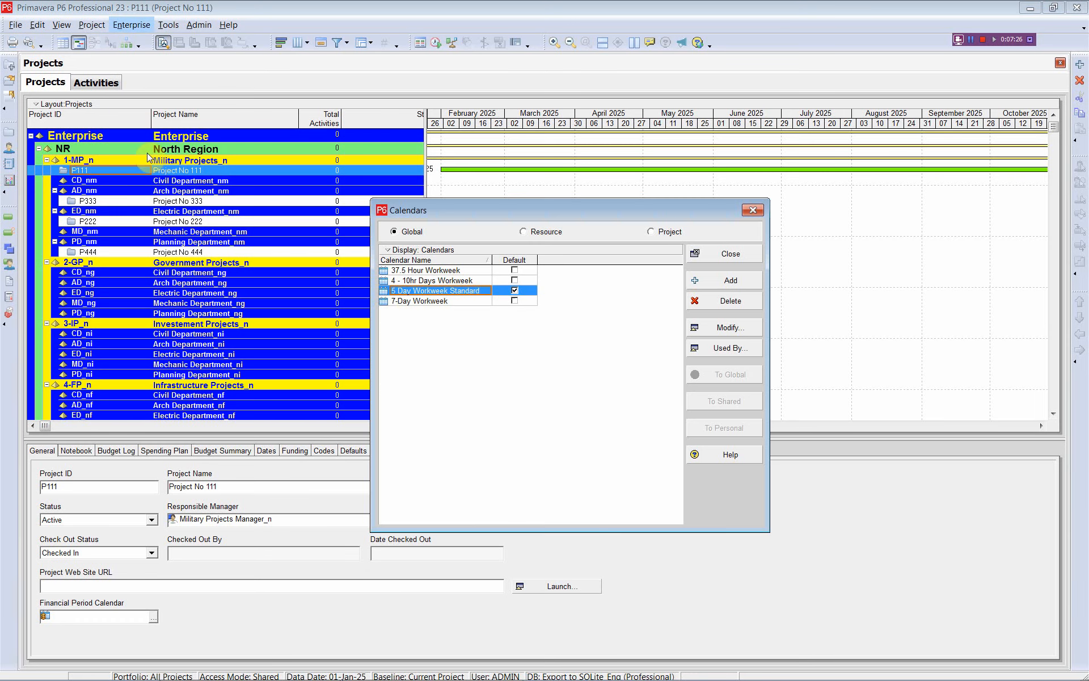
Check the global, resource and project calendar lists for the deleted calendars, close the dialog and return to Excel
click(414, 271)
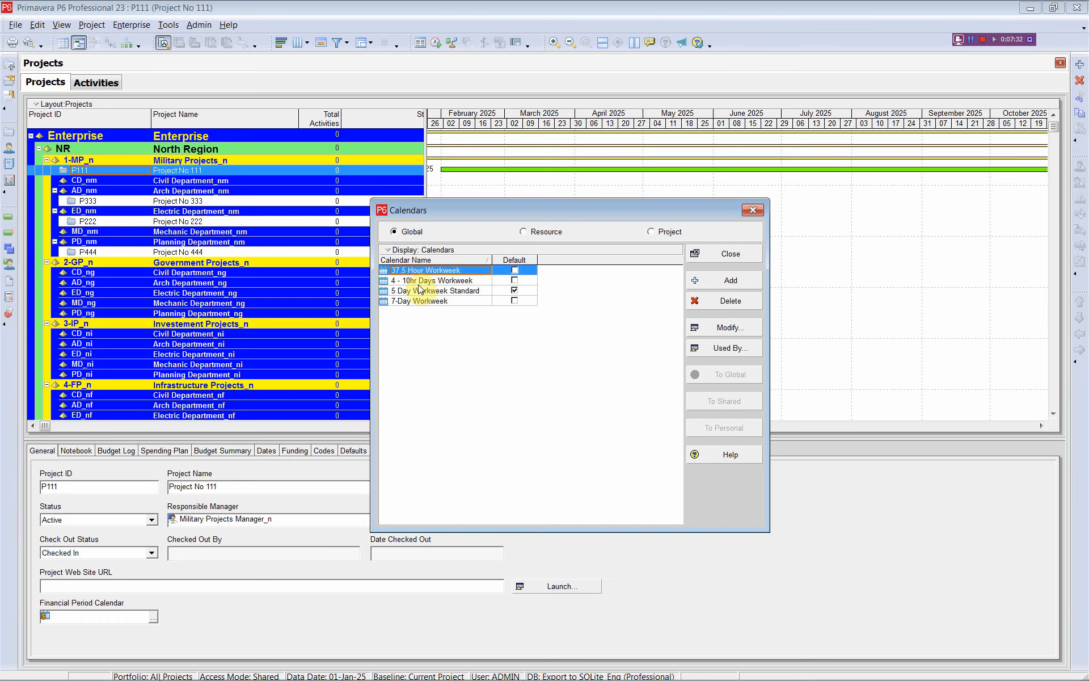
click(526, 232)
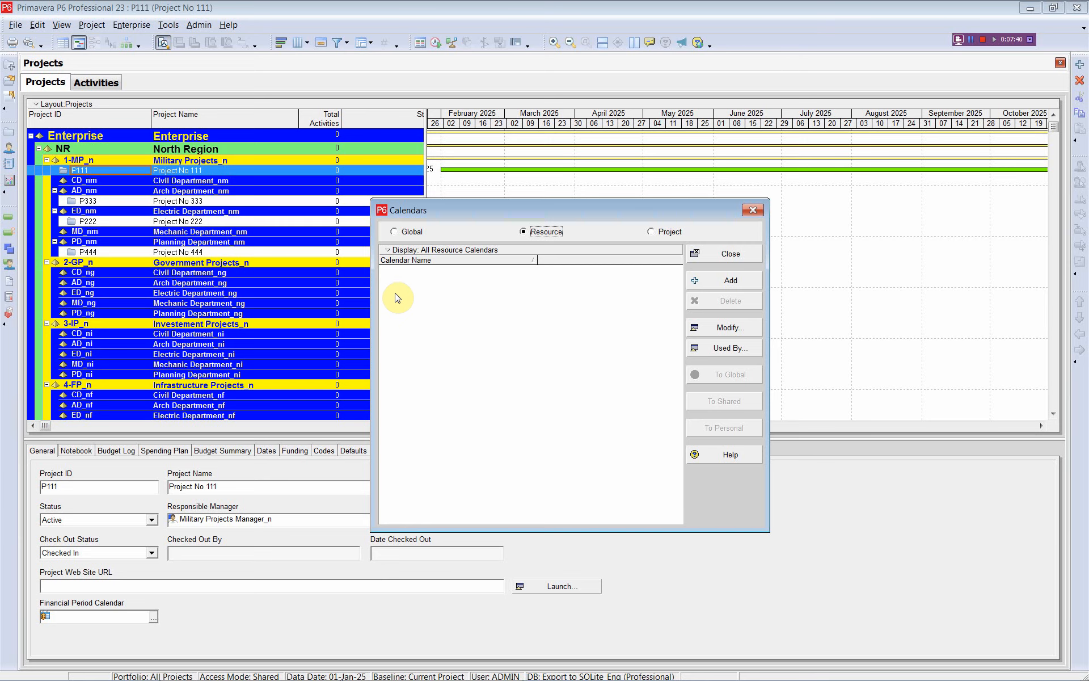
click(652, 231)
click(753, 210)
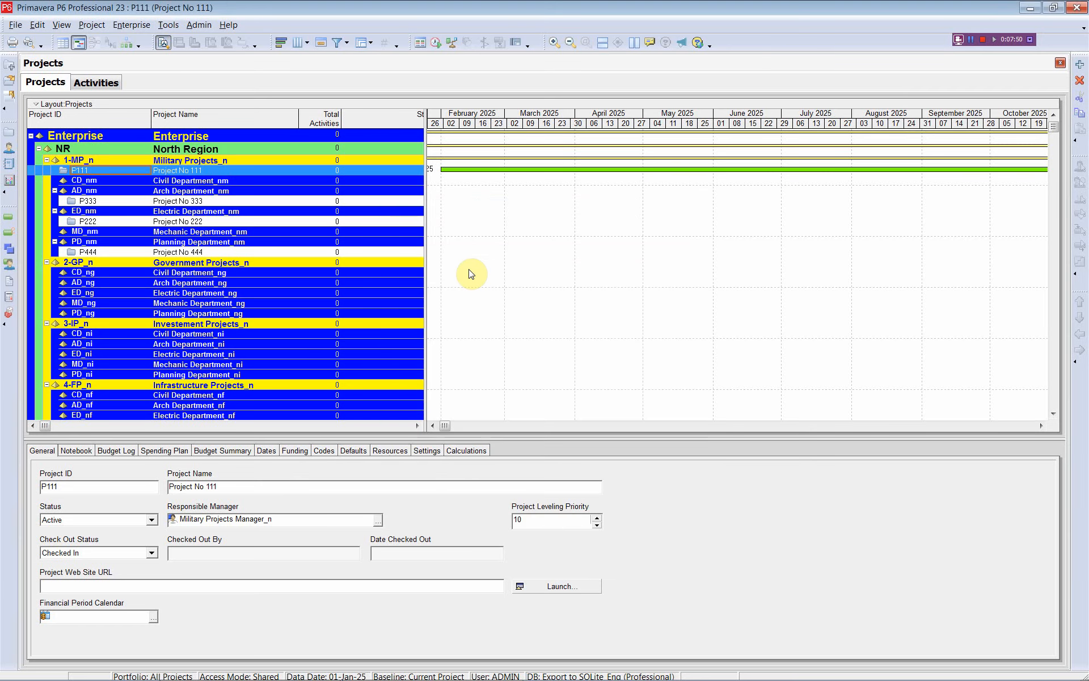
key(alt+Tab)
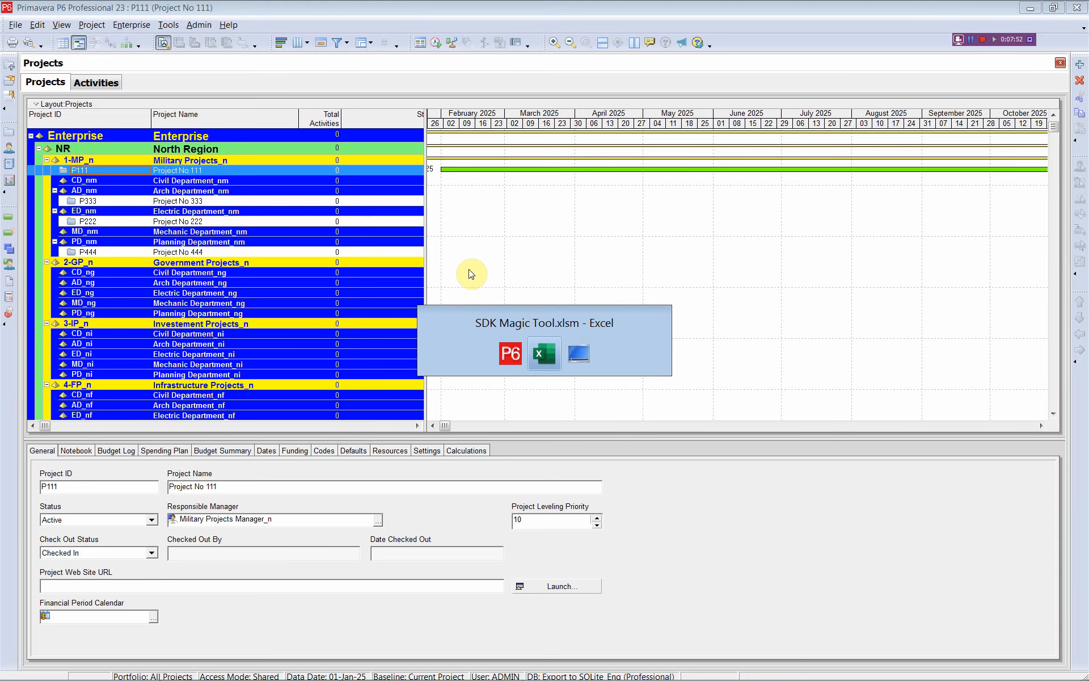